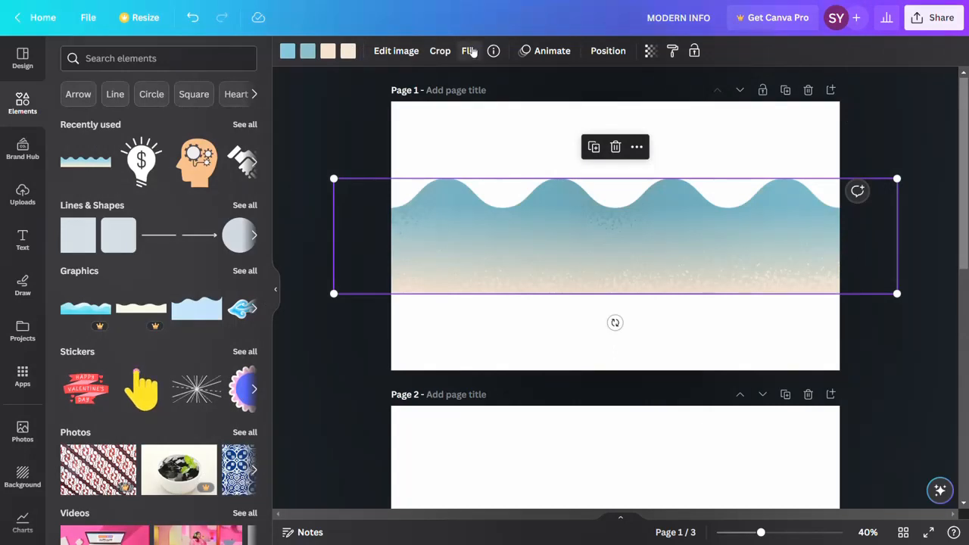
# Flip the wave graphic on page 1 horizontally and vertically so its wavy edge faces down.
pyautogui.click(469, 51)
pyautogui.click(506, 85)
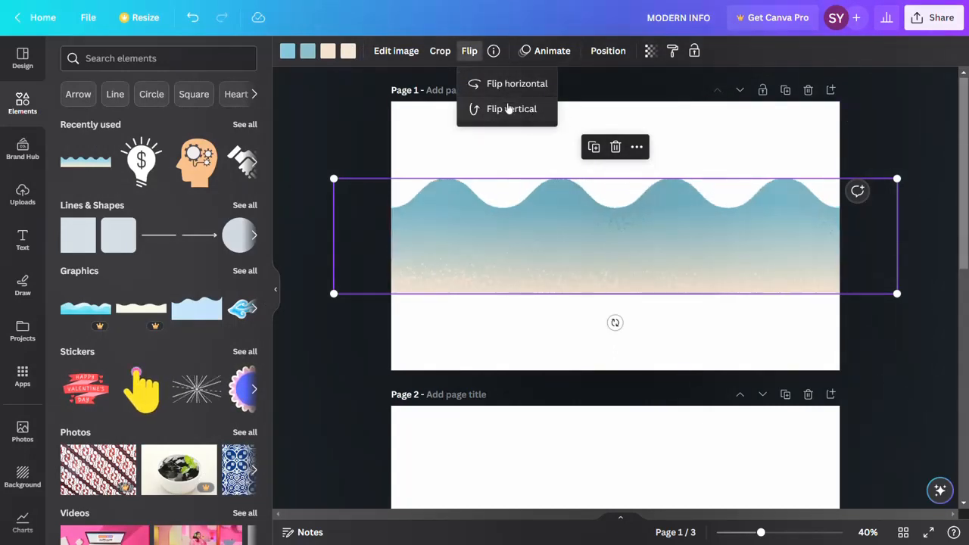
pyautogui.click(509, 109)
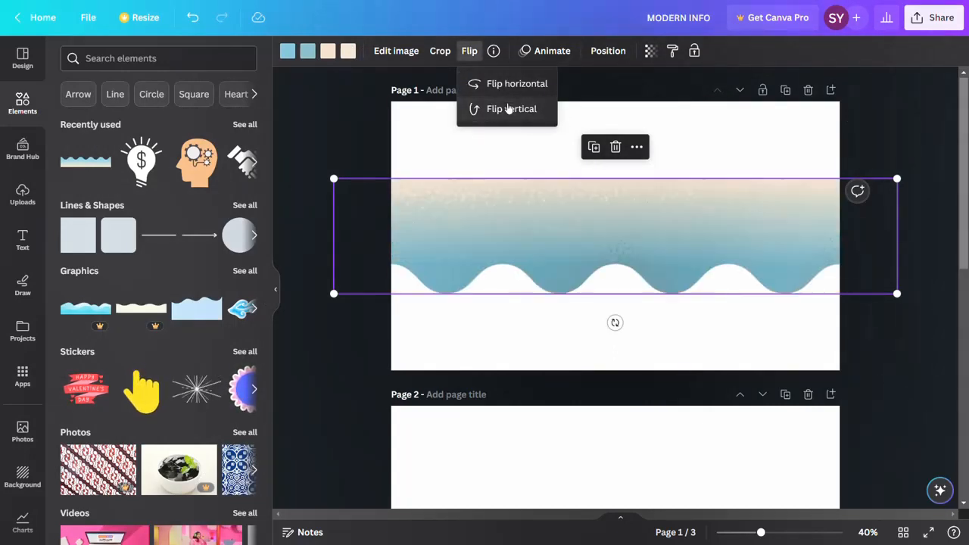
pyautogui.click(331, 106)
pyautogui.click(355, 130)
pyautogui.click(379, 185)
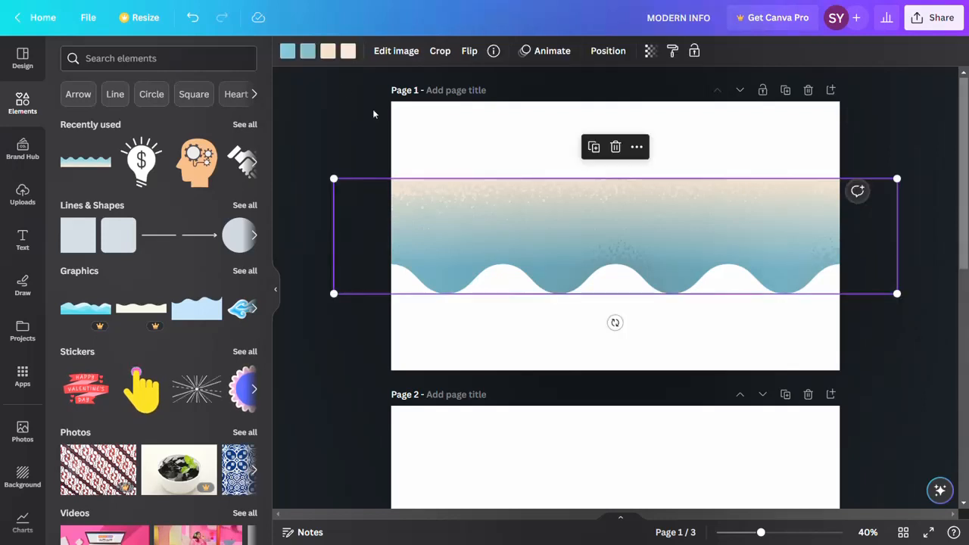
# Recolor all four colors of the wave graphic to white.
pyautogui.click(286, 51)
pyautogui.scroll(-2, 210, 424)
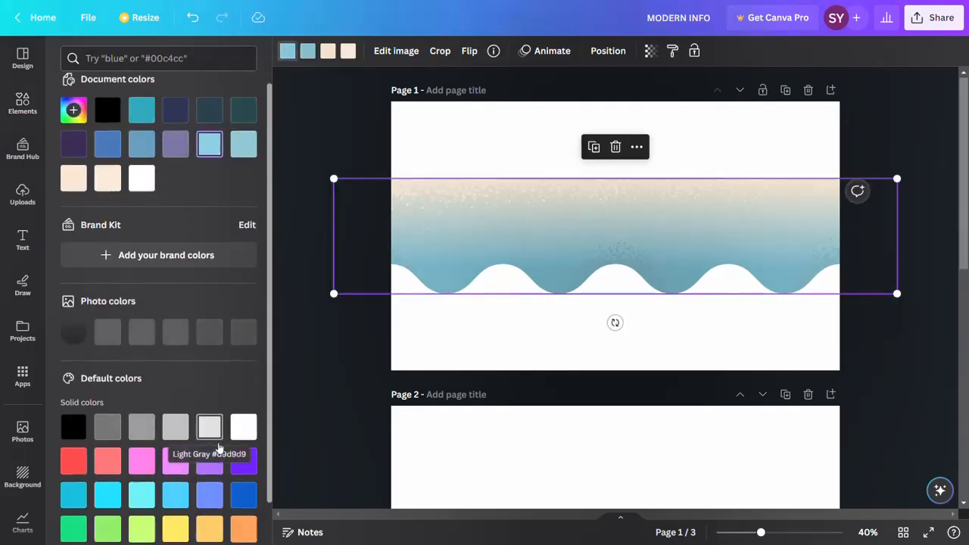
pyautogui.click(243, 383)
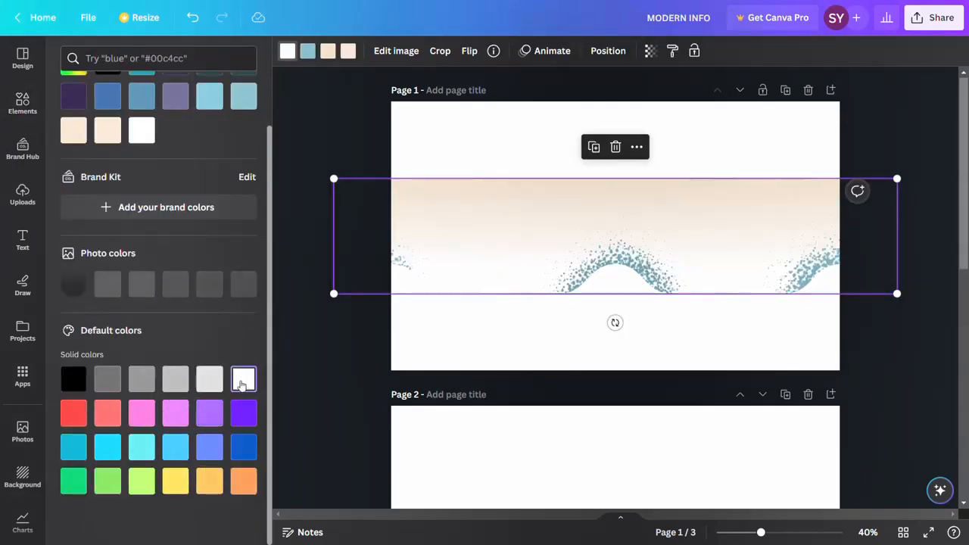
pyautogui.scroll(2, 175, 282)
pyautogui.click(73, 127)
pyautogui.click(67, 144)
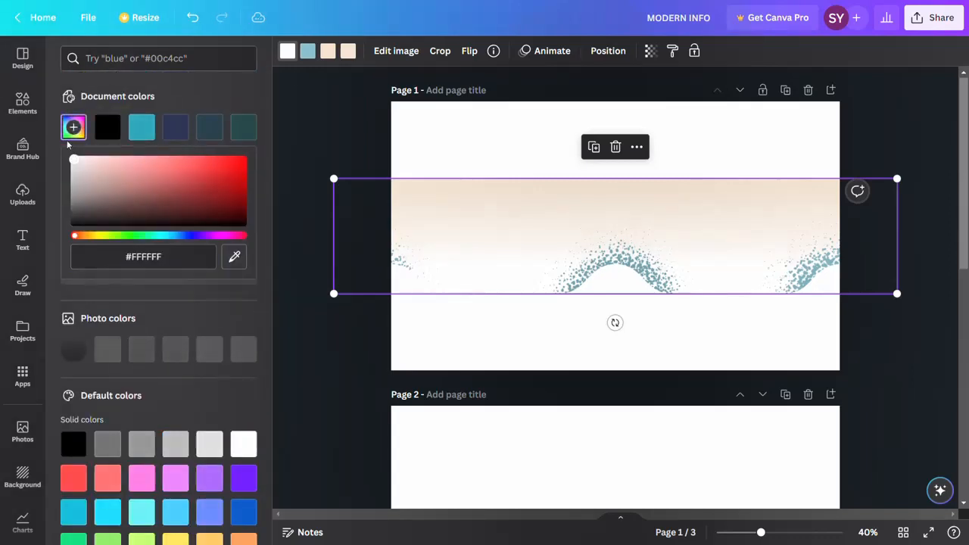
pyautogui.click(308, 51)
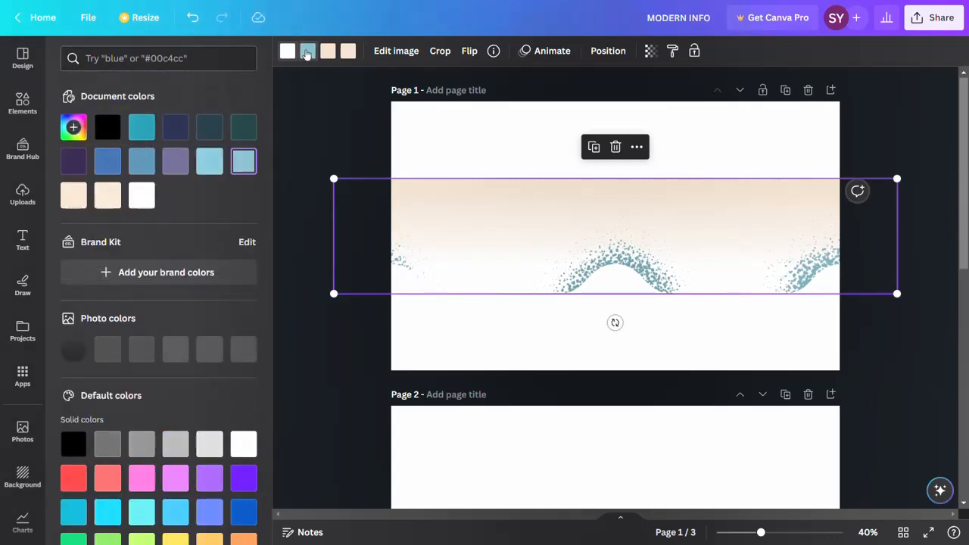
pyautogui.click(327, 51)
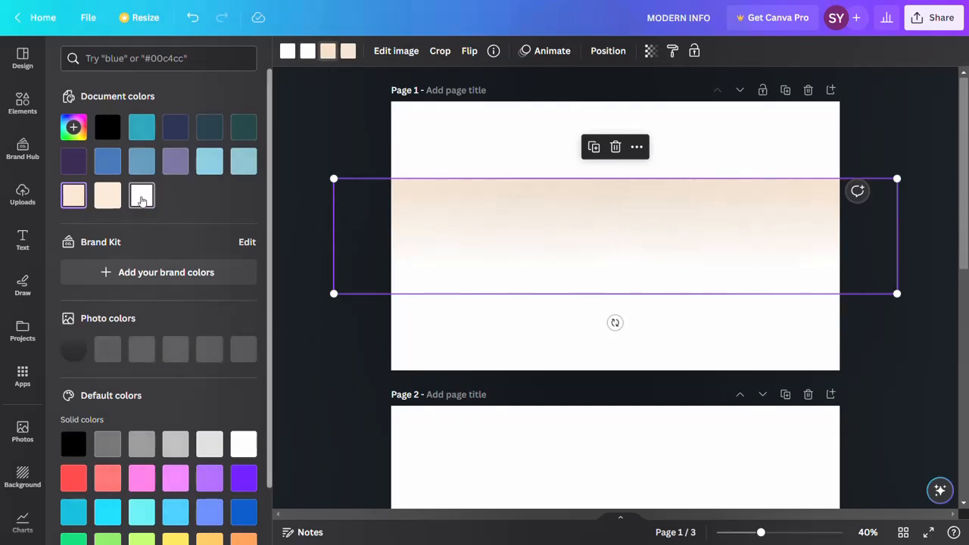
pyautogui.click(142, 196)
pyautogui.click(143, 197)
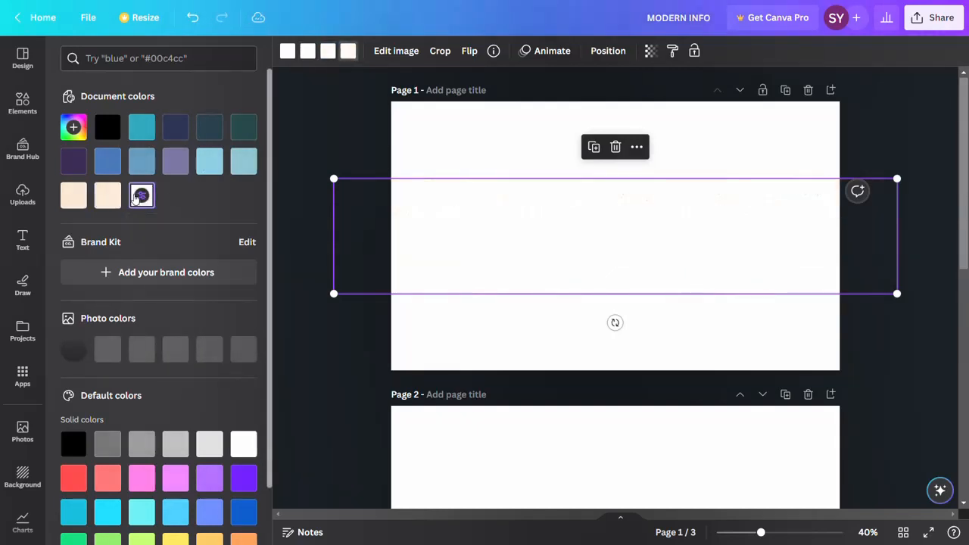
pyautogui.click(304, 263)
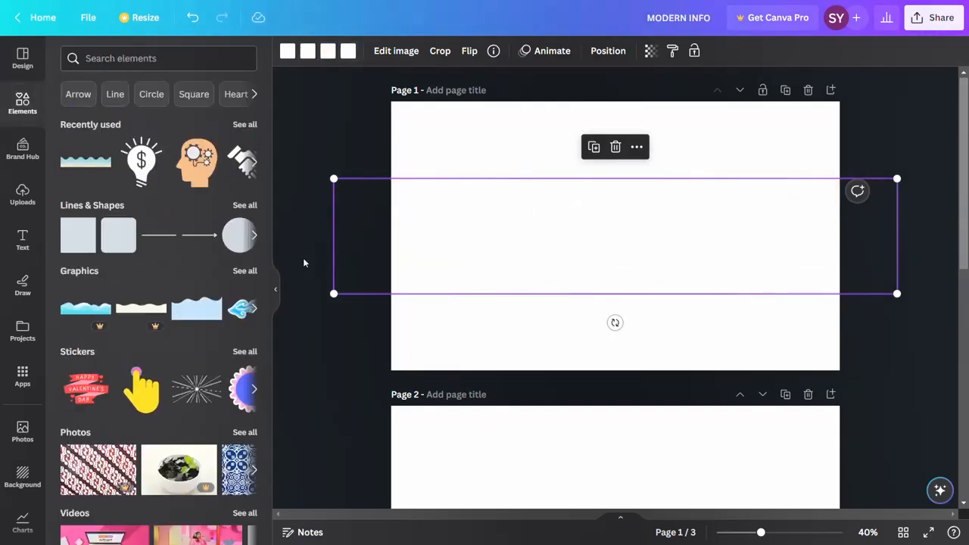
# Add a square in the page's lower-left corner, enlarge it to a quarter of the page width, and send it behind the white wave.
pyautogui.click(78, 235)
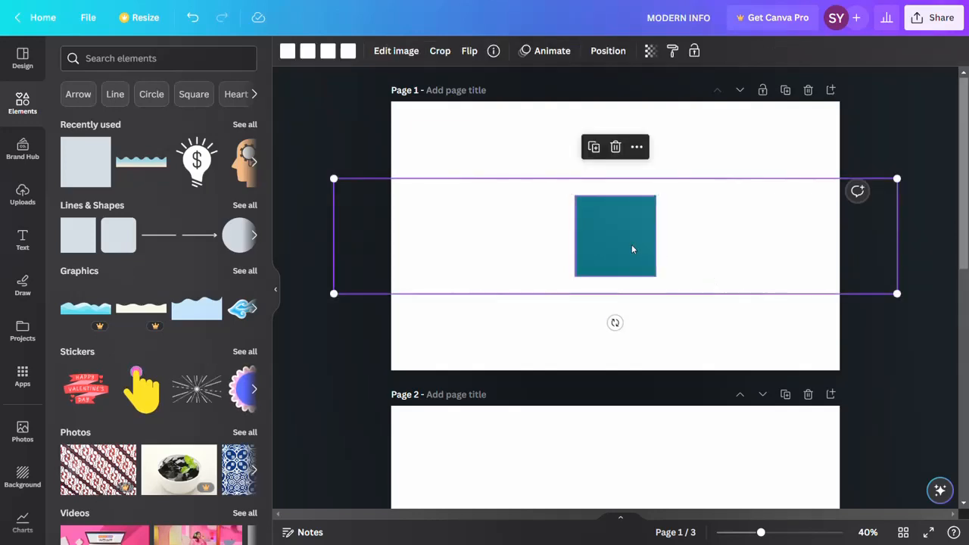
pyautogui.moveTo(633, 249); pyautogui.dragTo(501, 369)
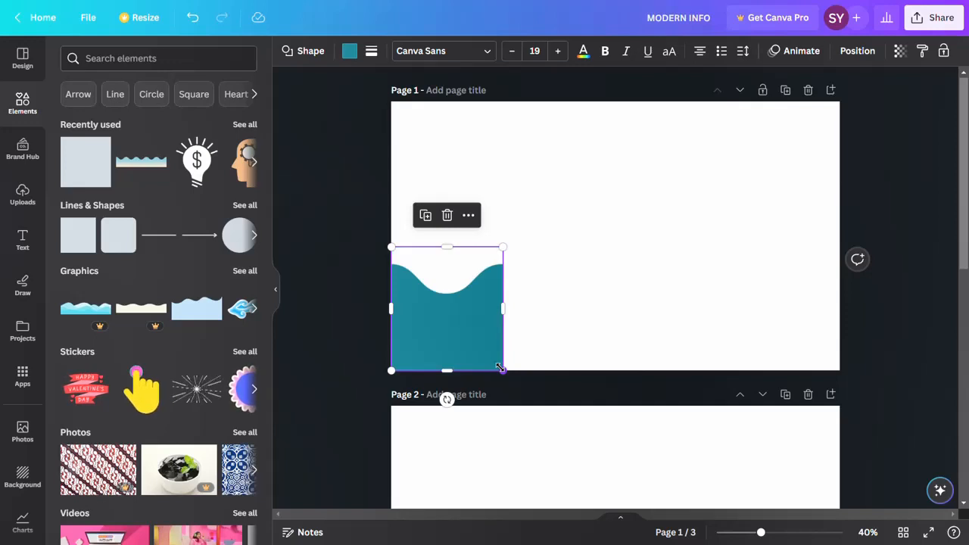
# Duplicate the teal square three times side by side across the page and send the copies behind the white wave.
pyautogui.moveTo(470, 338)
pyautogui.mouseDown()
pyautogui.moveTo(595, 329)
pyautogui.moveTo(579, 340)
pyautogui.moveTo(579, 326)
pyautogui.mouseUp()
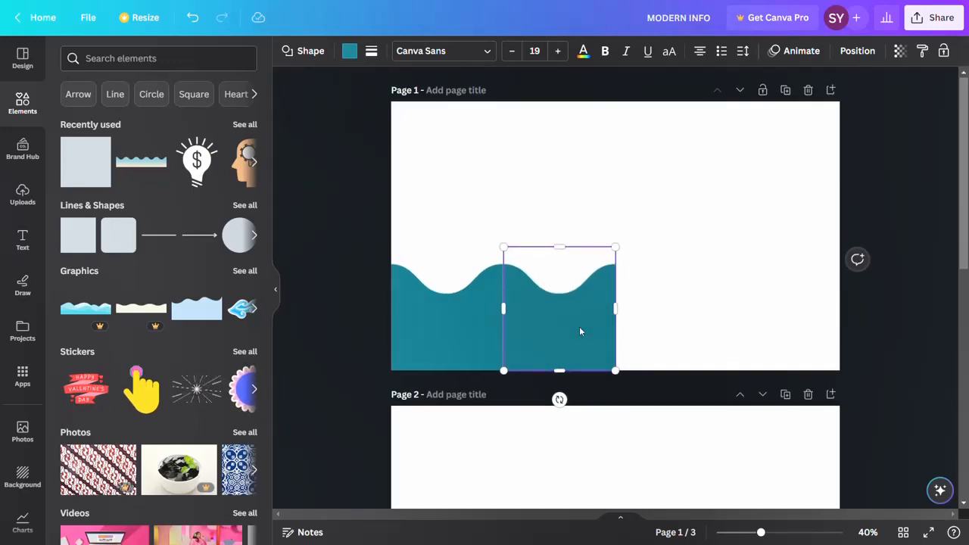
pyautogui.moveTo(580, 328)
pyautogui.mouseDown()
pyautogui.moveTo(595, 338)
pyautogui.moveTo(582, 339)
pyautogui.mouseUp()
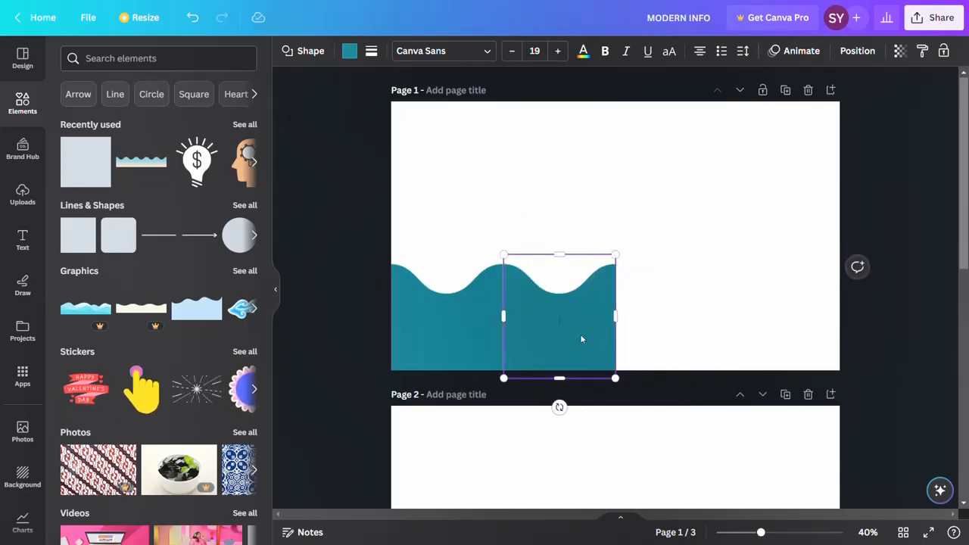
pyautogui.click(671, 330)
pyautogui.click(569, 324)
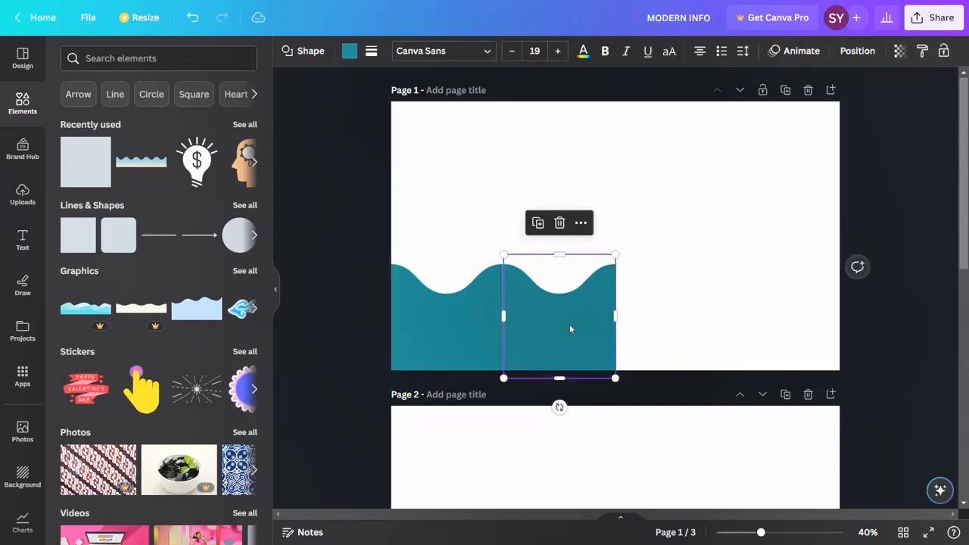
pyautogui.moveTo(581, 323); pyautogui.dragTo(687, 316)
pyautogui.click(779, 326)
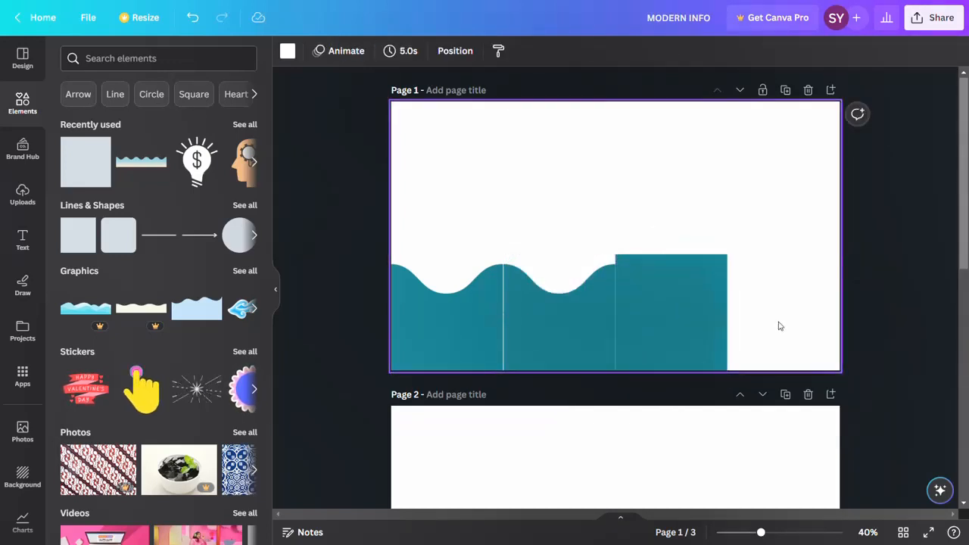
pyautogui.click(676, 301)
pyautogui.hotkey('ctrl', ']')
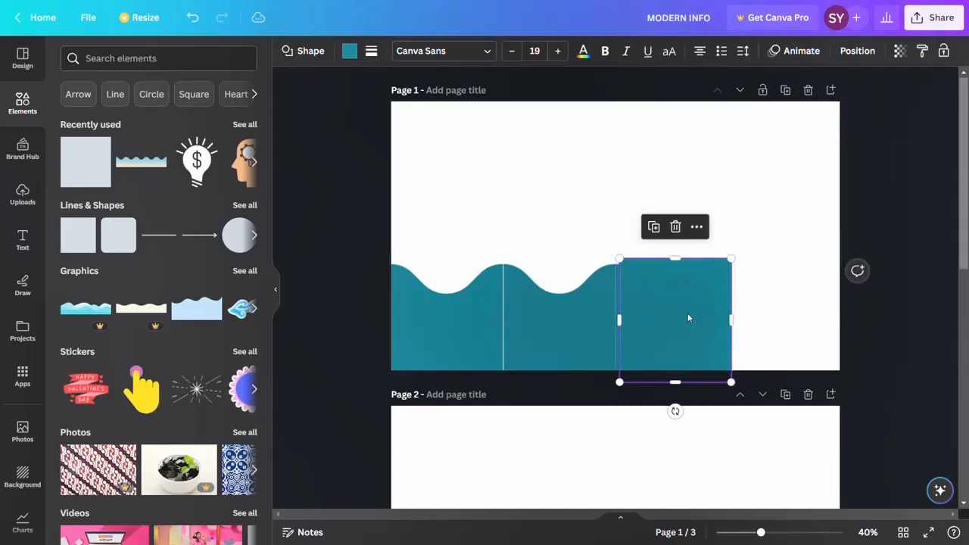
pyautogui.moveTo(679, 311); pyautogui.dragTo(766, 305)
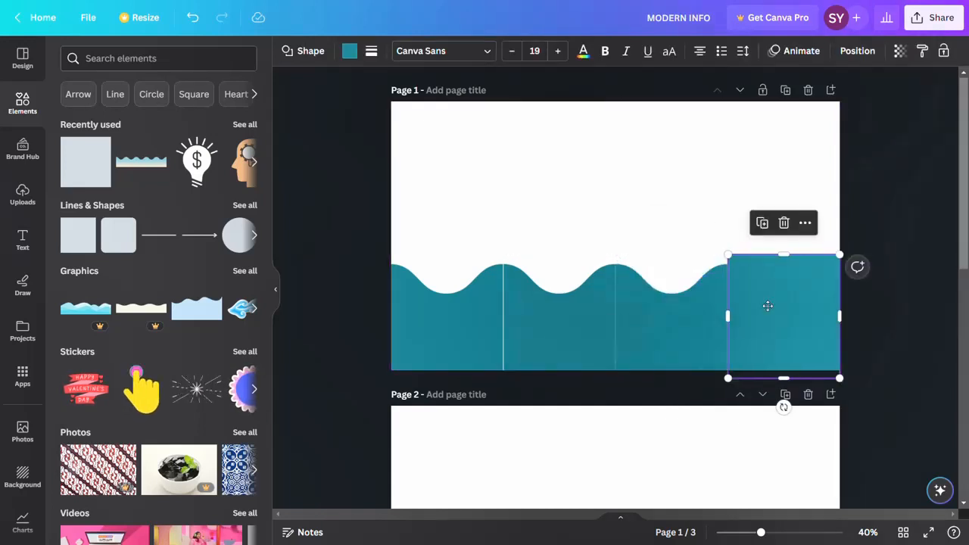
pyautogui.click(586, 208)
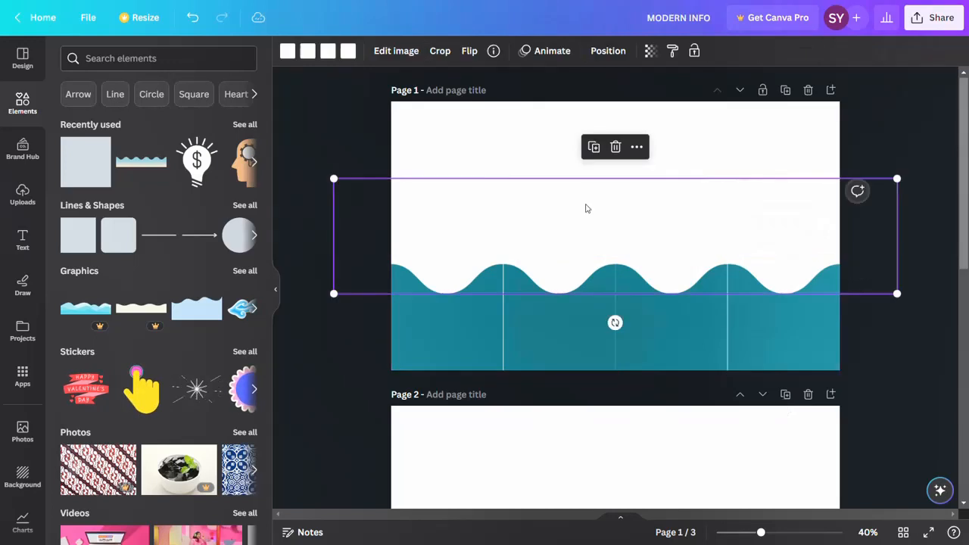
# Close the gaps between the four teal columns and raise their wavy upper edge slightly on the page.
pyautogui.click(567, 346)
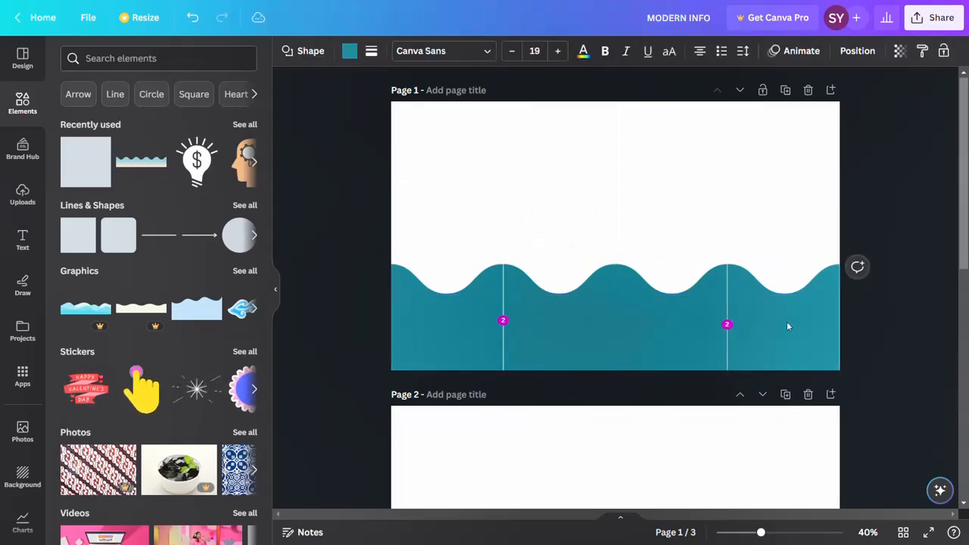
pyautogui.click(474, 346)
pyautogui.press('Right')
pyautogui.press('Right')
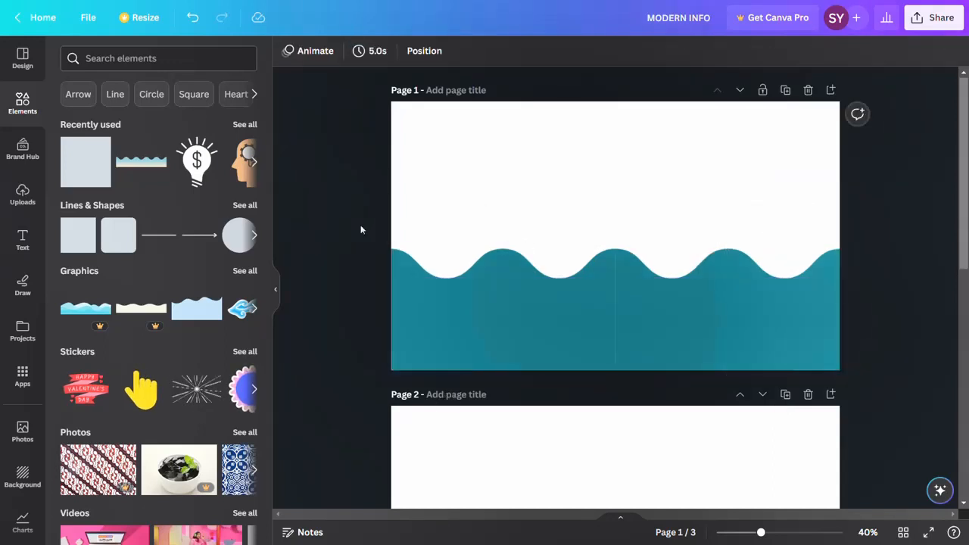
# Fill the first column with the medium blue document color.
pyautogui.click(443, 316)
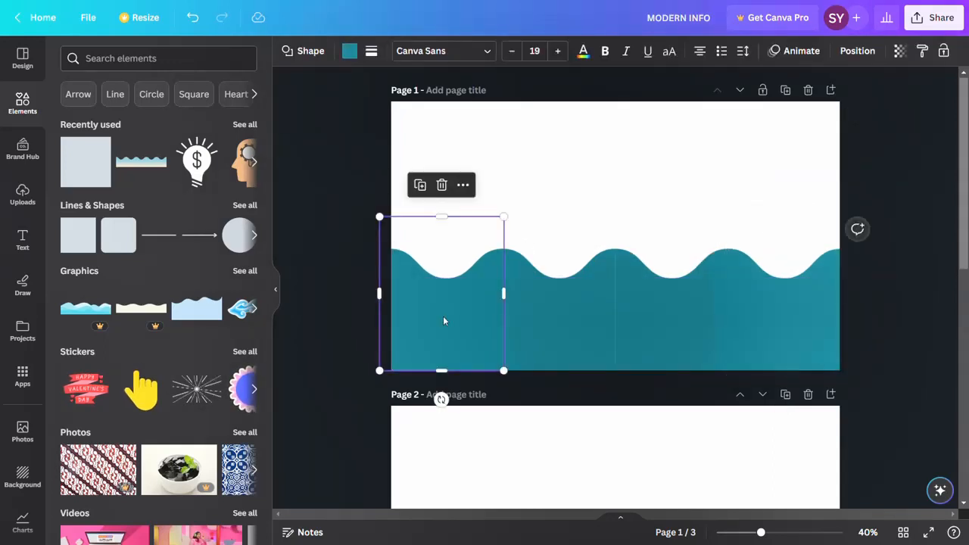
pyautogui.click(322, 203)
pyautogui.click(414, 308)
pyautogui.click(350, 52)
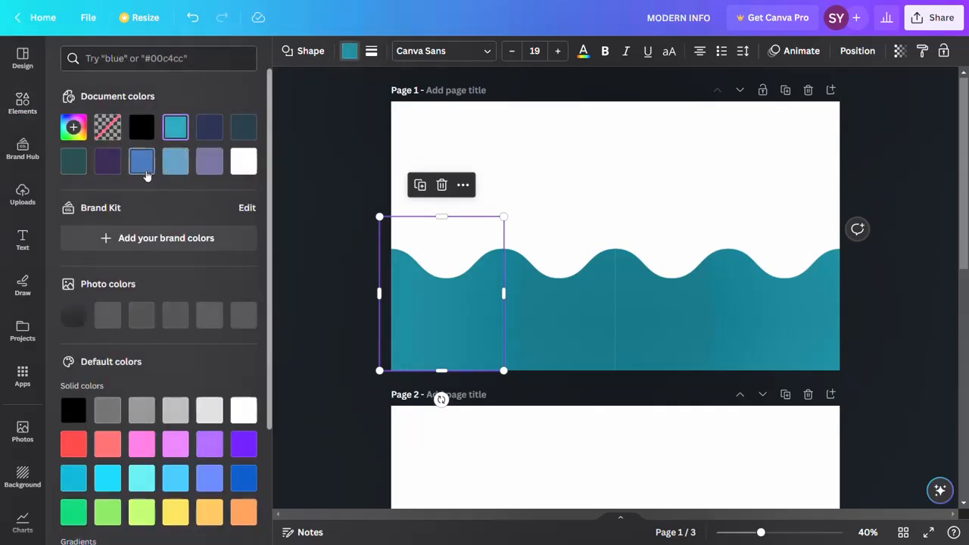
pyautogui.click(142, 160)
# Fill the second column with the muted purple #5a577b and the third with the light steel blue document color.
pyautogui.click(537, 296)
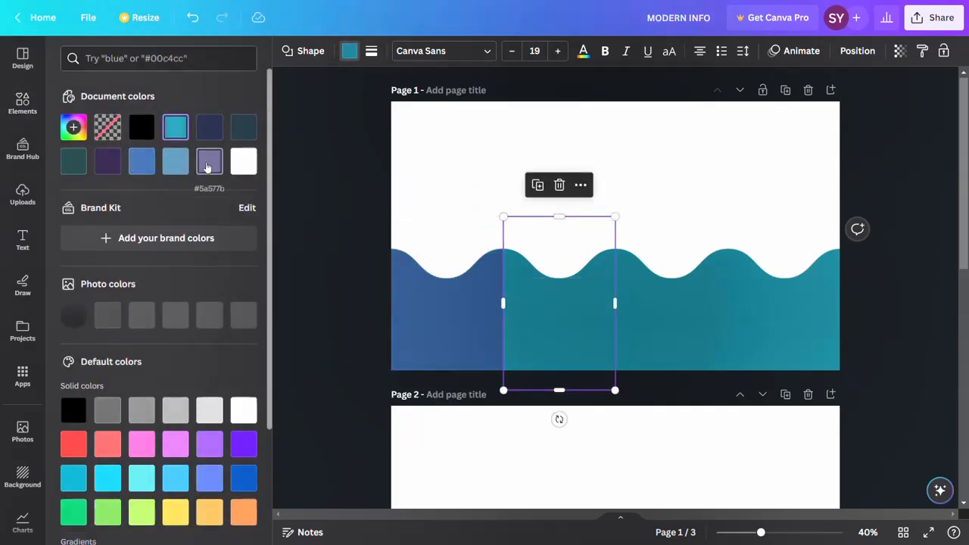
pyautogui.click(208, 162)
pyautogui.click(666, 298)
pyautogui.click(175, 161)
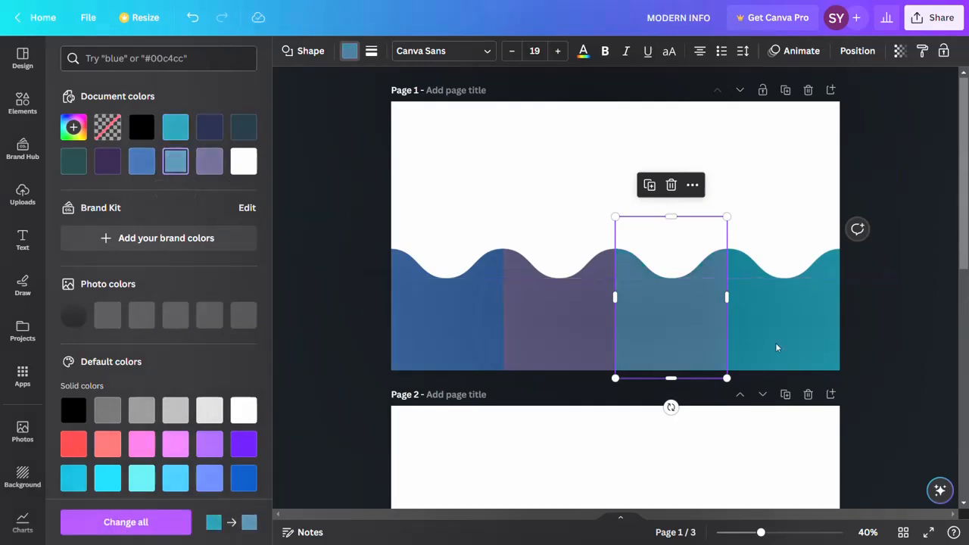
# Try dark document colors on the fourth column and fill it with the dark slate blue.
pyautogui.click(776, 347)
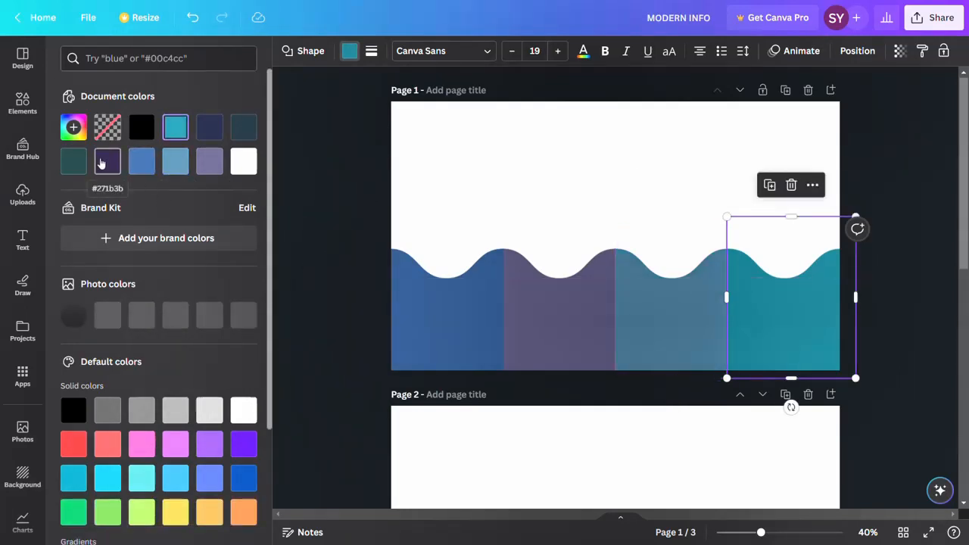
pyautogui.click(103, 163)
pyautogui.click(72, 162)
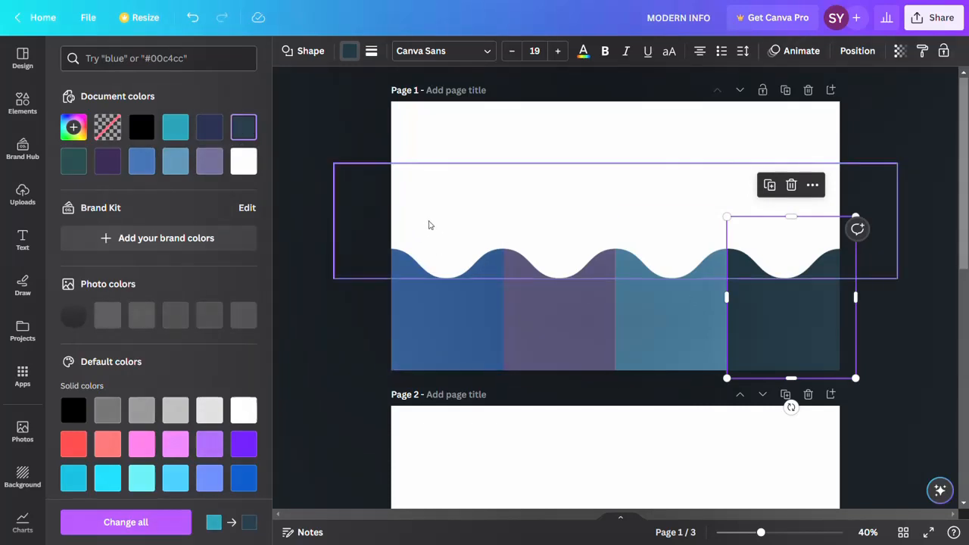
# Add a circle, shrink it slightly, and seat it in the wave dip above the first column.
pyautogui.click(22, 103)
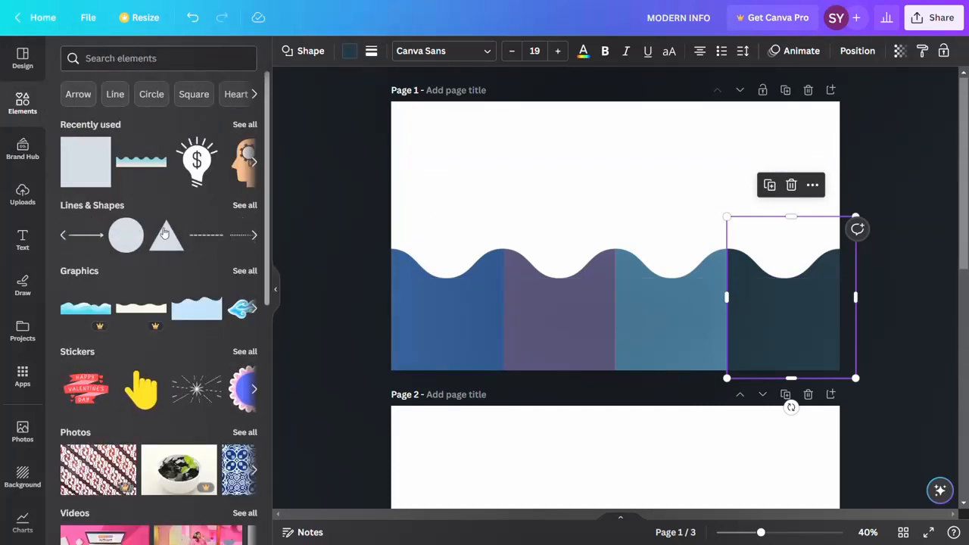
pyautogui.click(126, 235)
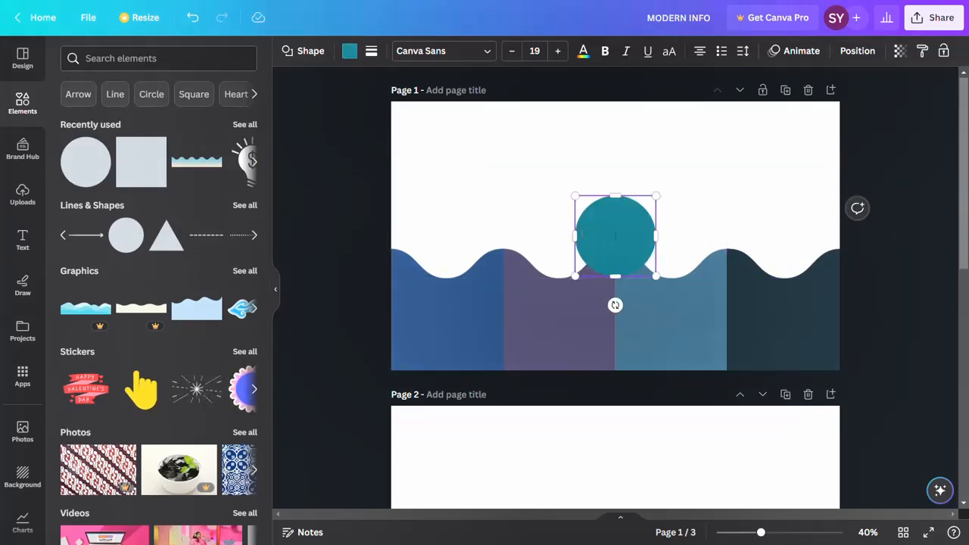
pyautogui.moveTo(606, 232); pyautogui.dragTo(433, 230)
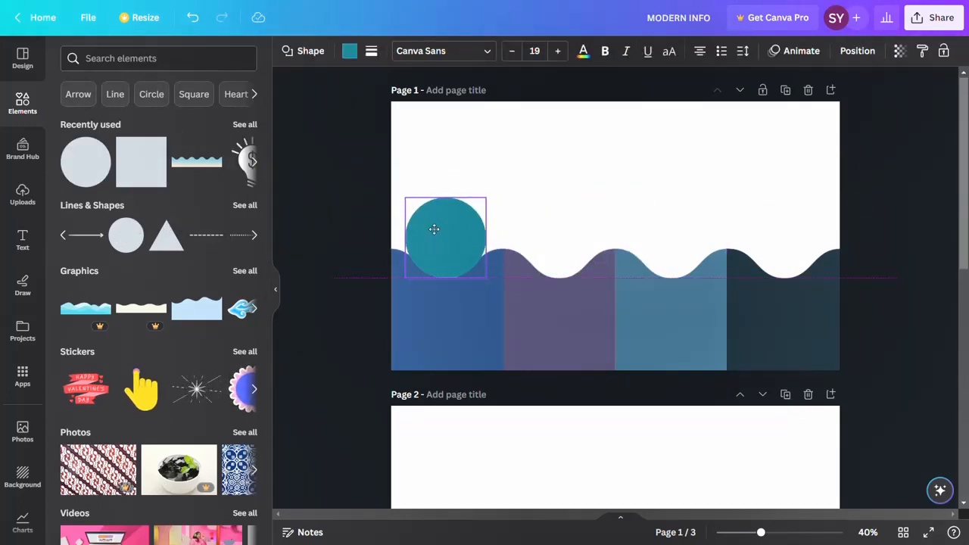
pyautogui.moveTo(485, 198); pyautogui.dragTo(446, 229)
pyautogui.click(430, 143)
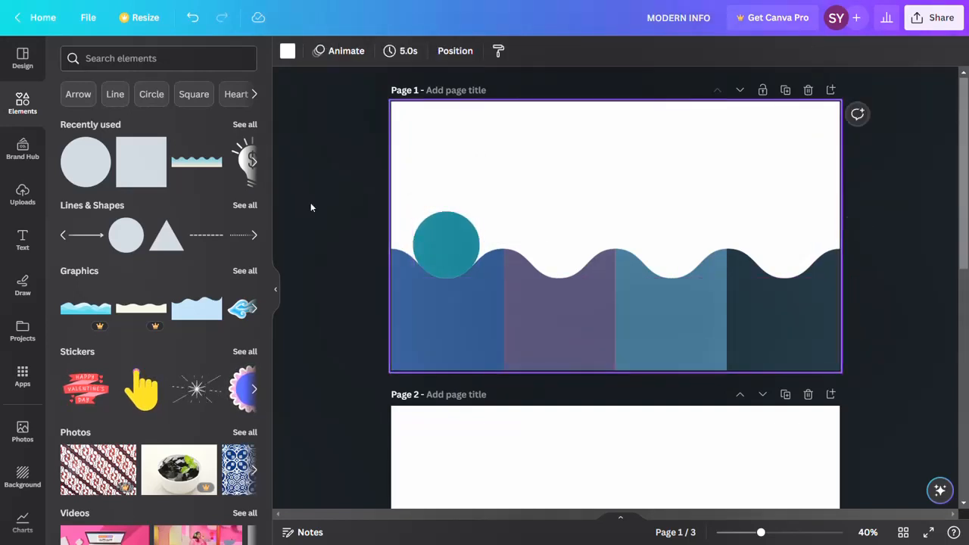
# Search the graphics for "Circle shadow" and add the free ring-shaped soft shadow to page 1.
pyautogui.click(133, 61)
pyautogui.write('sha')
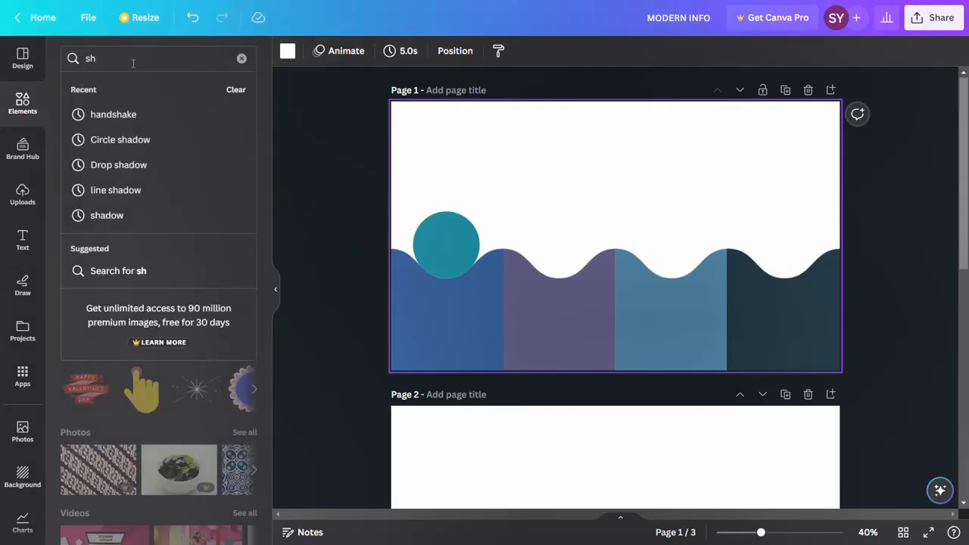
pyautogui.click(122, 139)
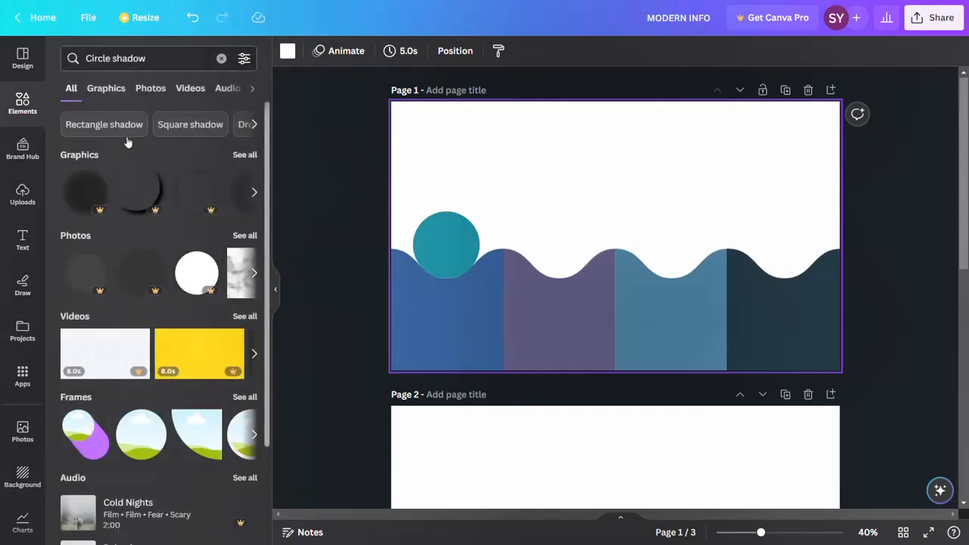
pyautogui.click(244, 154)
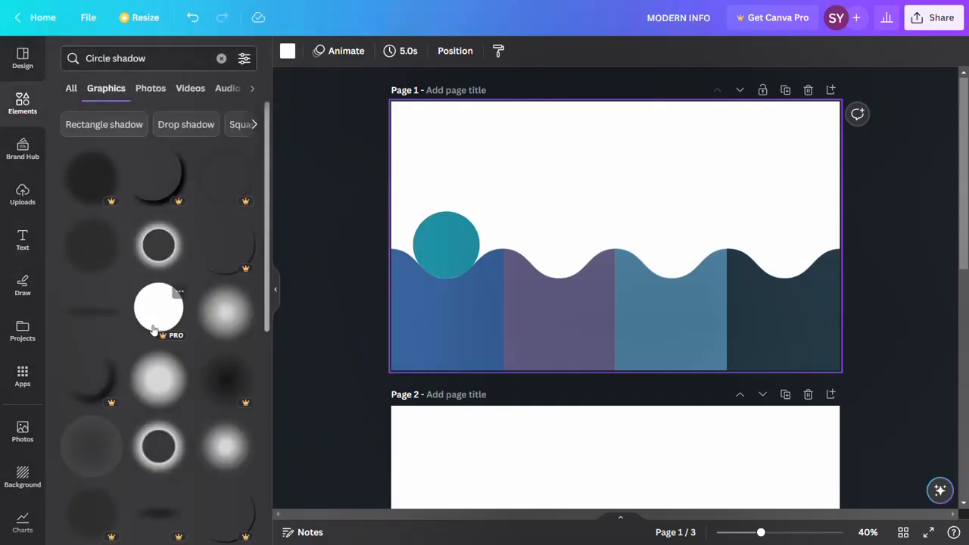
pyautogui.scroll(-2, 156, 330)
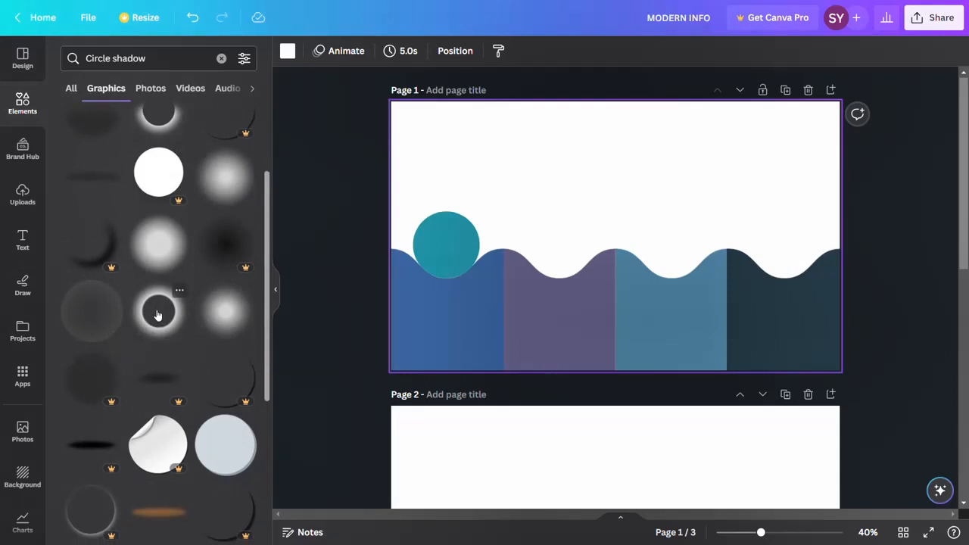
pyautogui.click(158, 314)
# Color the ring shadow black, center it on the first circle, and send it behind the circle.
pyautogui.click(287, 53)
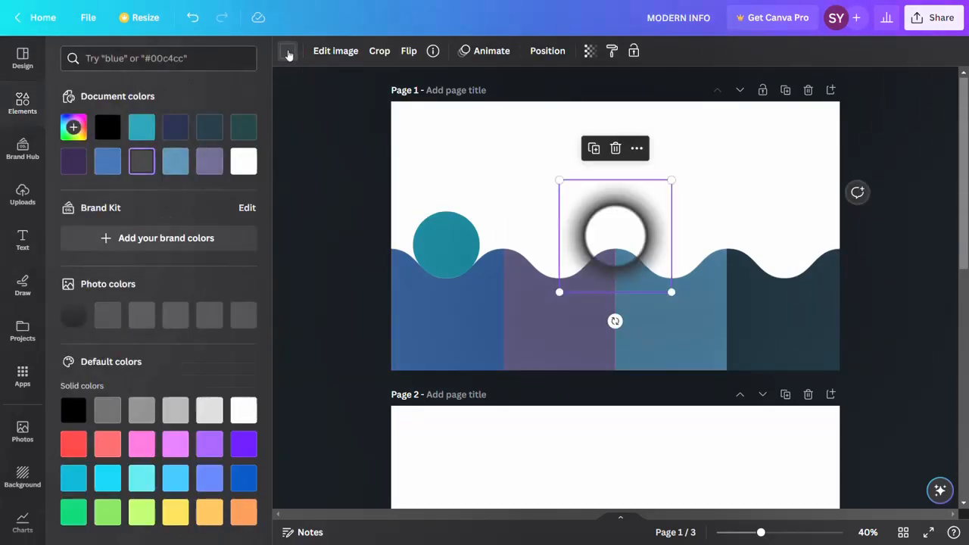
pyautogui.click(107, 127)
pyautogui.moveTo(610, 243); pyautogui.dragTo(450, 248)
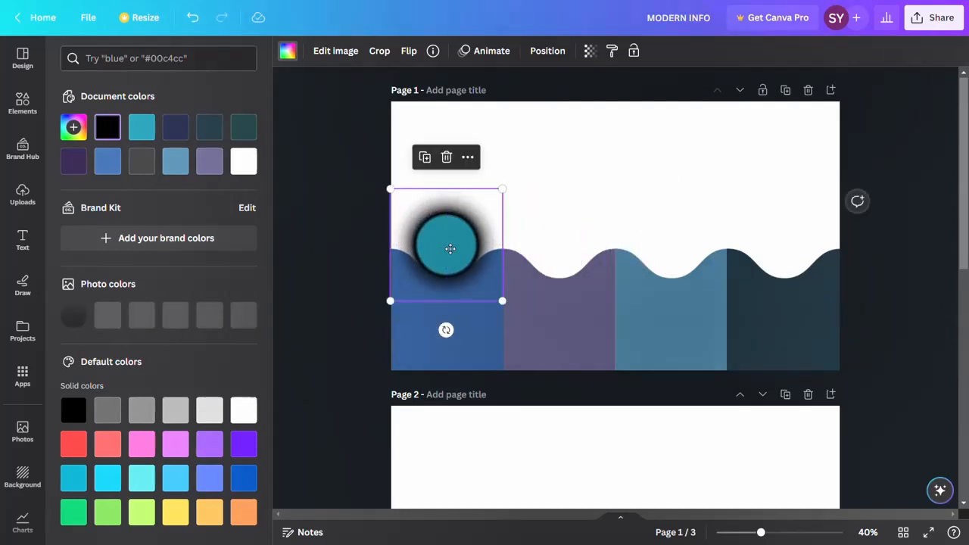
pyautogui.hotkey('ctrl', '[')
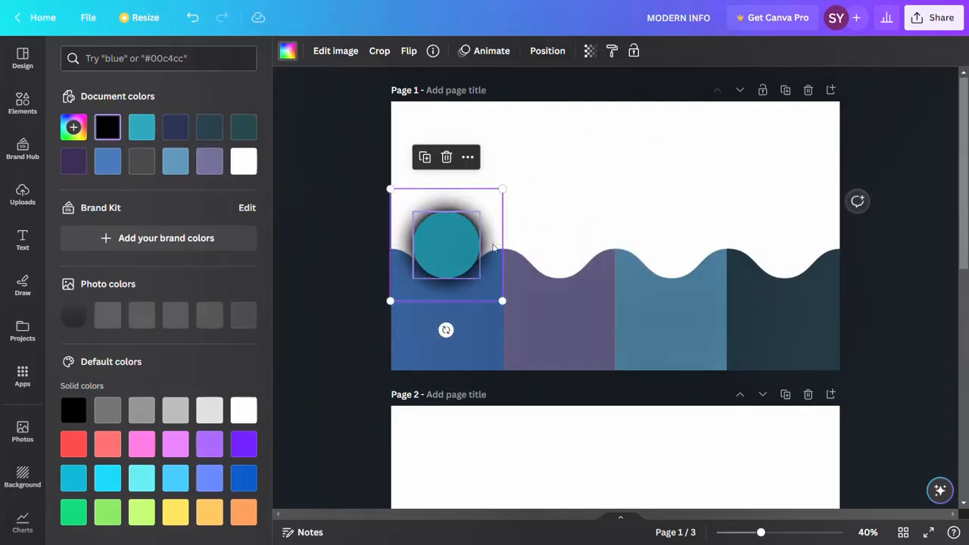
# Shift the ring shadow slightly lower behind the first circle and set its transparency to 69.
pyautogui.click(493, 247)
pyautogui.click(433, 201)
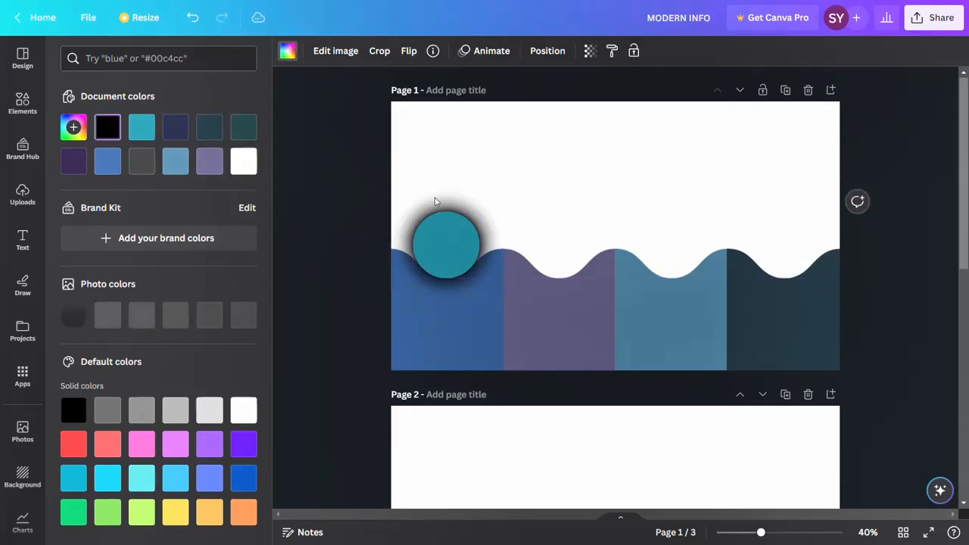
pyautogui.click(591, 53)
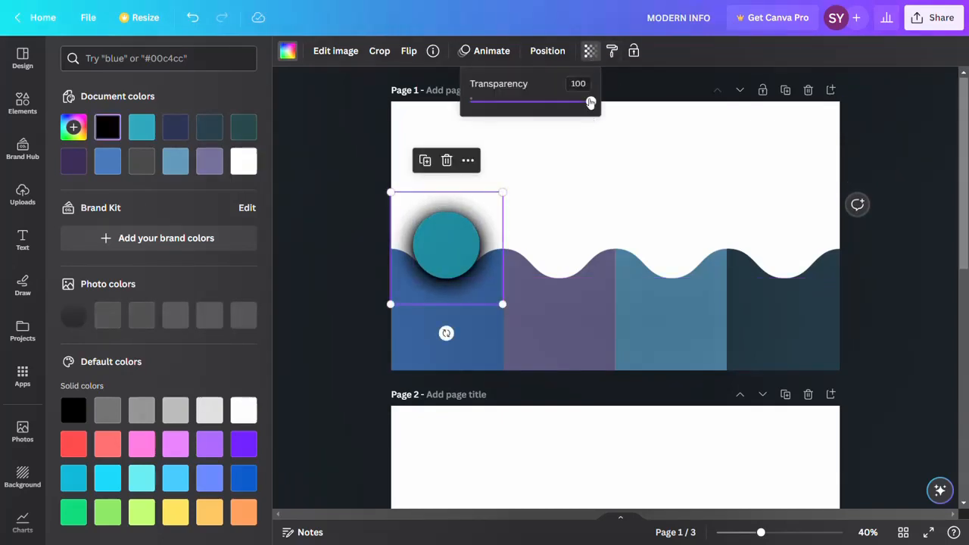
pyautogui.moveTo(590, 103); pyautogui.dragTo(554, 105)
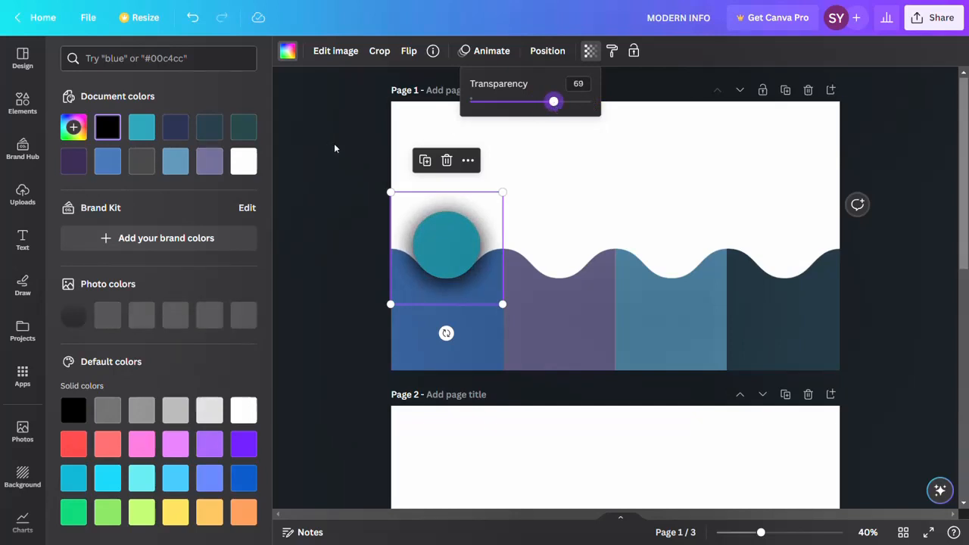
pyautogui.press('Escape')
pyautogui.press('Escape')
# Group the circle with its shadow and place copies in the wave dips of the other three columns.
pyautogui.click(525, 205)
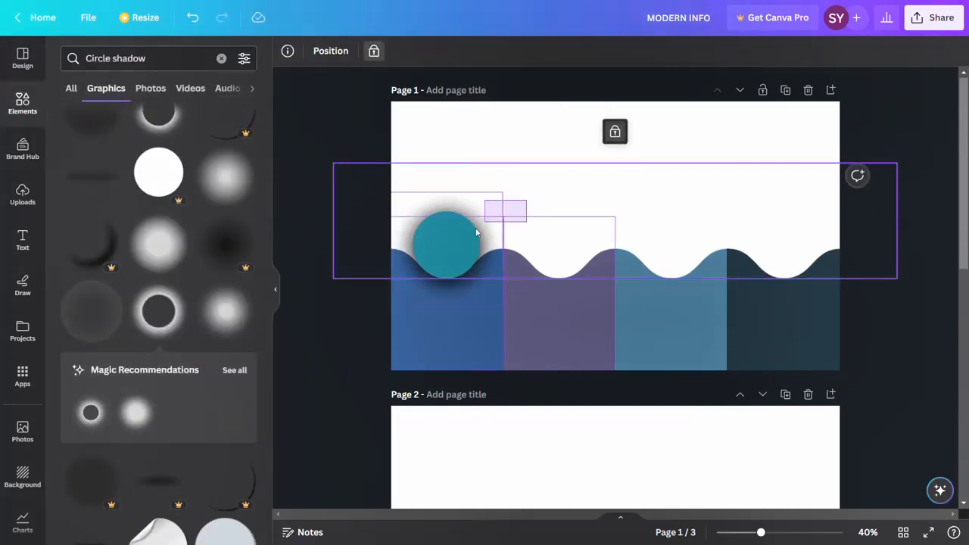
pyautogui.click(455, 218)
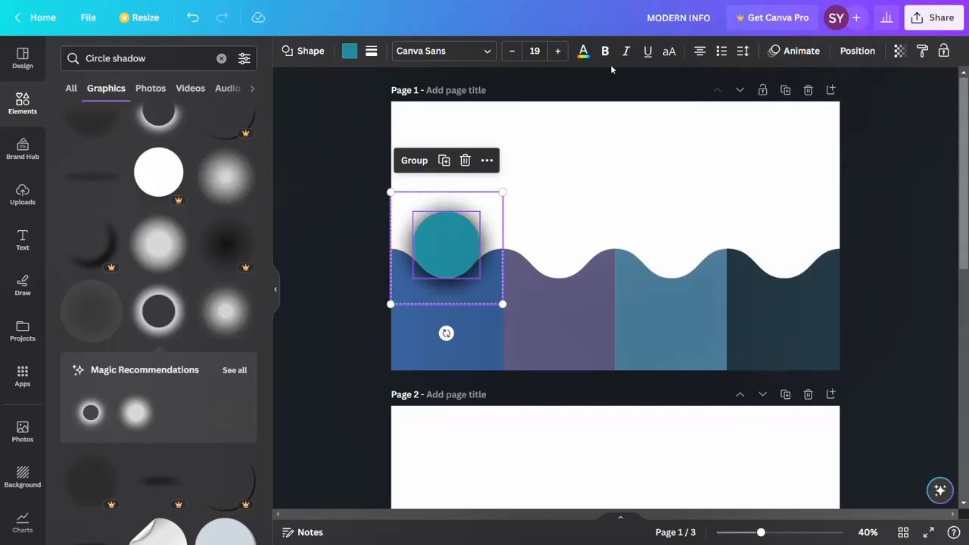
pyautogui.click(413, 161)
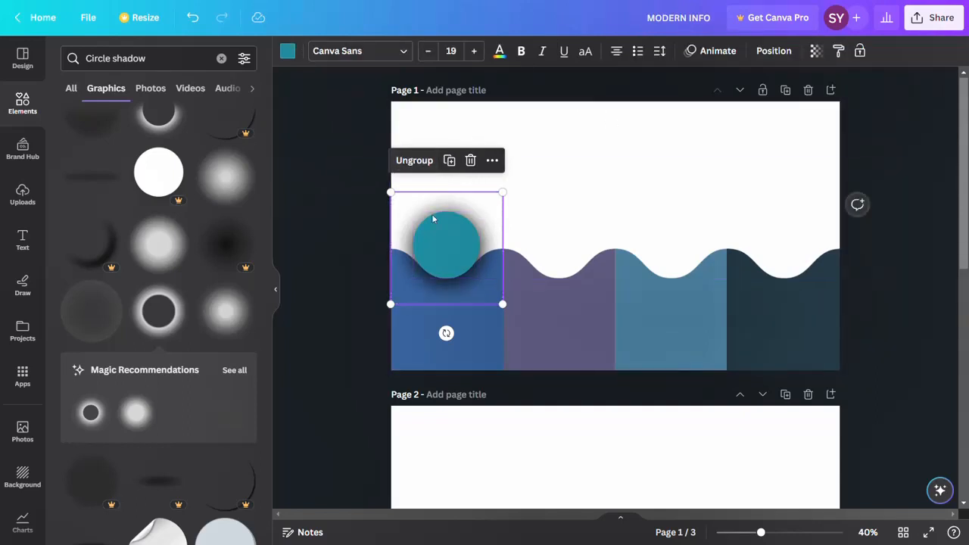
pyautogui.moveTo(434, 216); pyautogui.dragTo(782, 228)
pyautogui.click(357, 178)
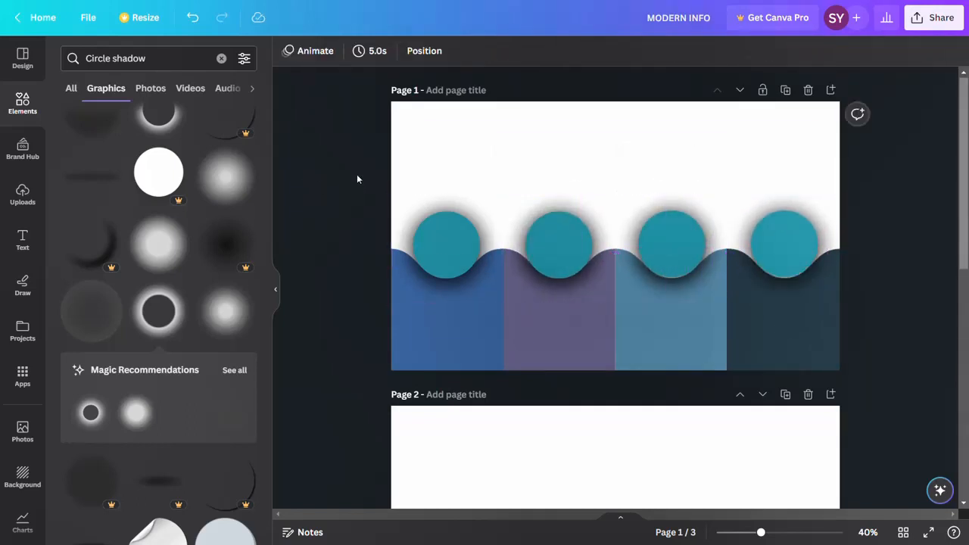
# Search the graphics for "line shadow" and add the free slanted flat shadow to page 1.
pyautogui.click(110, 58)
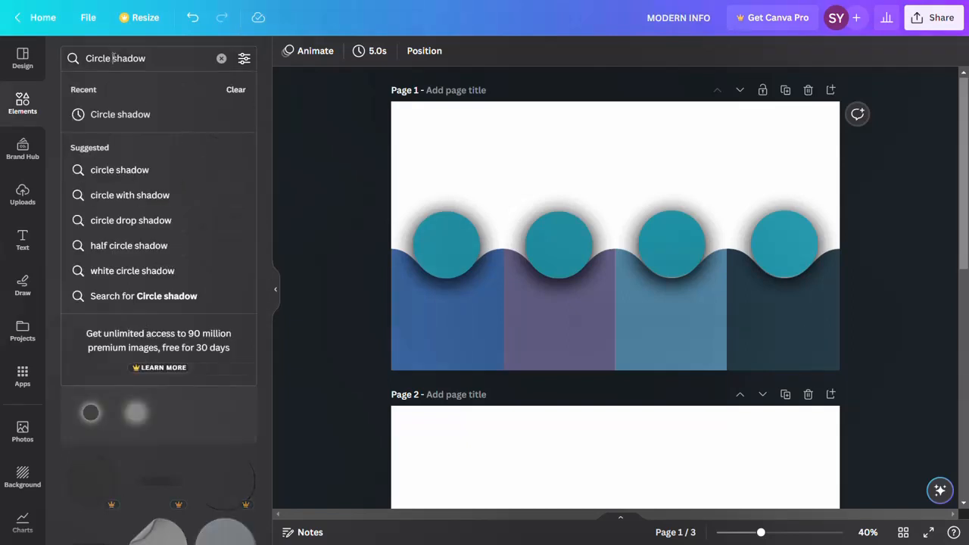
pyautogui.press('BackSpace')
pyautogui.press('BackSpace')
pyautogui.press('BackSpace')
pyautogui.press('BackSpace')
pyautogui.press('BackSpace')
pyautogui.press('BackSpace')
pyautogui.press('BackSpace')
pyautogui.write('line')
pyautogui.press('Return')
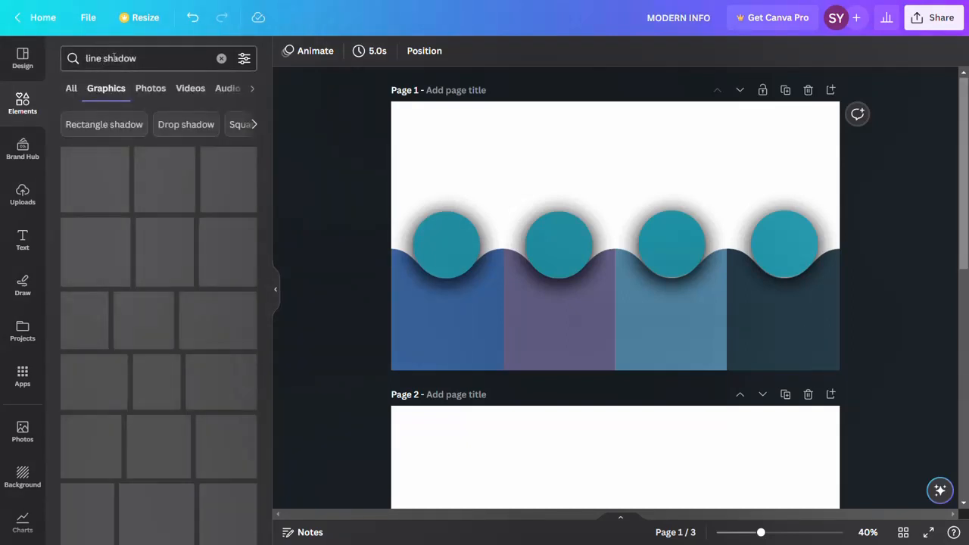
pyautogui.scroll(-6, 156, 288)
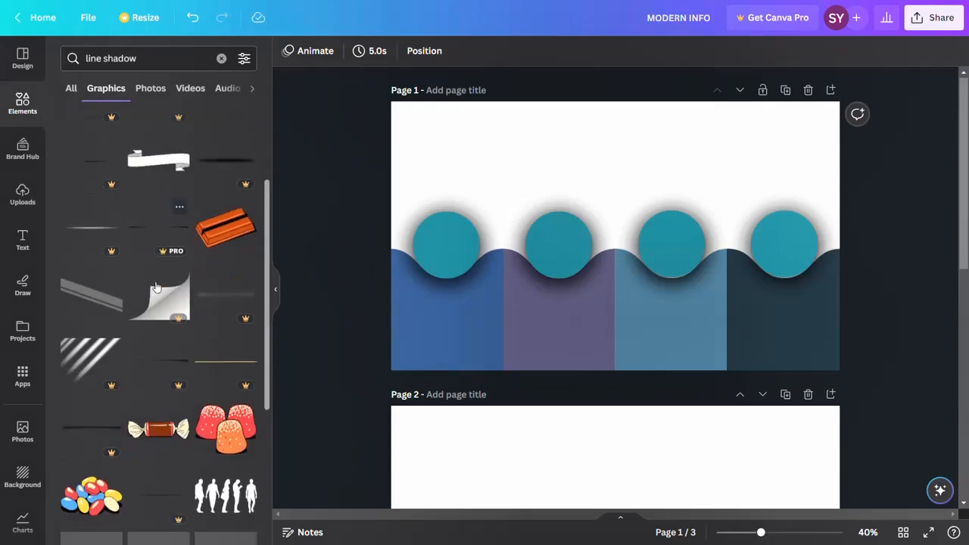
pyautogui.scroll(-10, 157, 287)
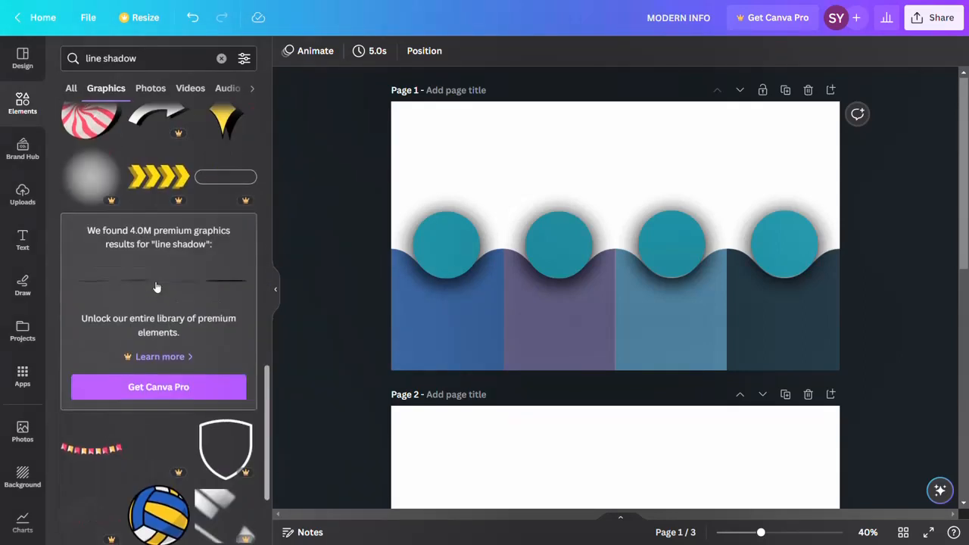
pyautogui.scroll(-3, 155, 290)
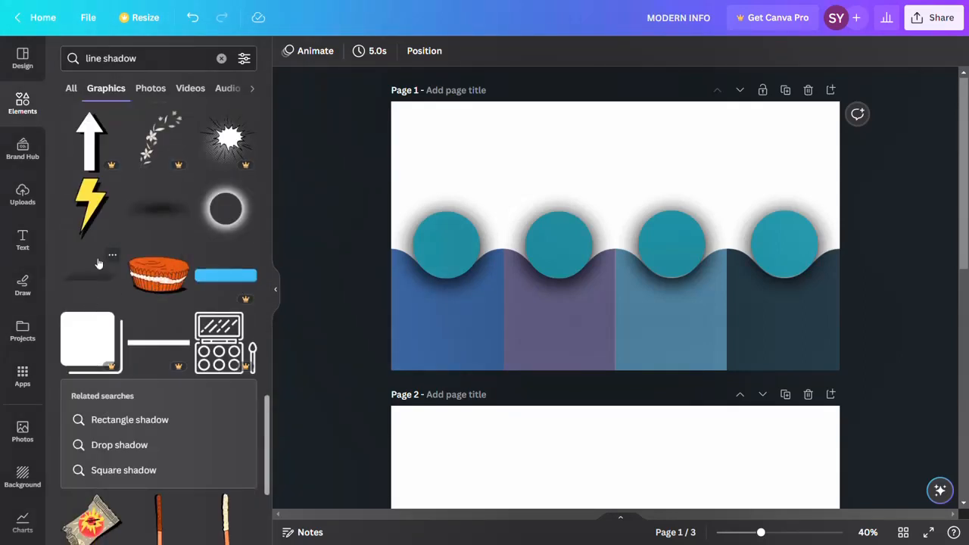
pyautogui.click(89, 278)
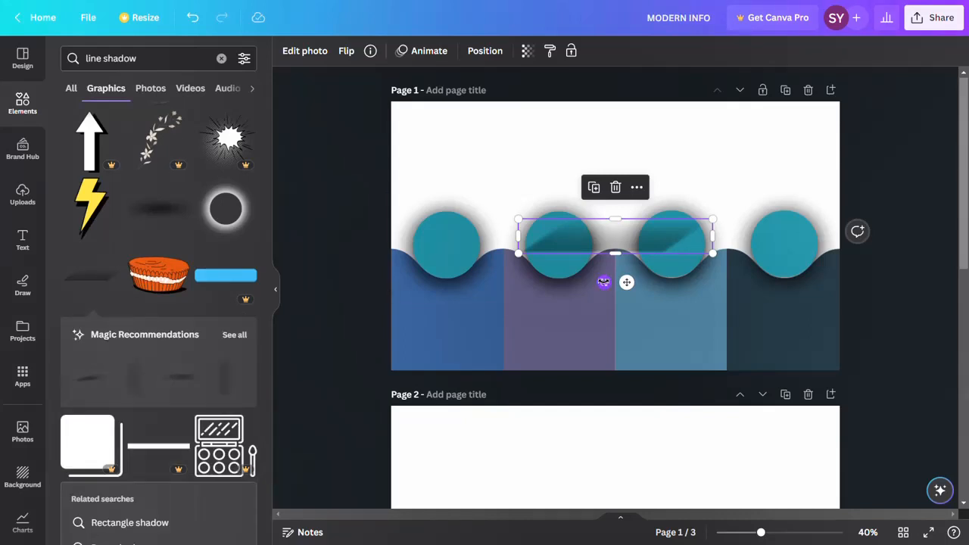
# Rotate the line shadow upright against the second column's left edge and shorten its top to the wave crest.
pyautogui.moveTo(604, 281); pyautogui.dragTo(522, 300)
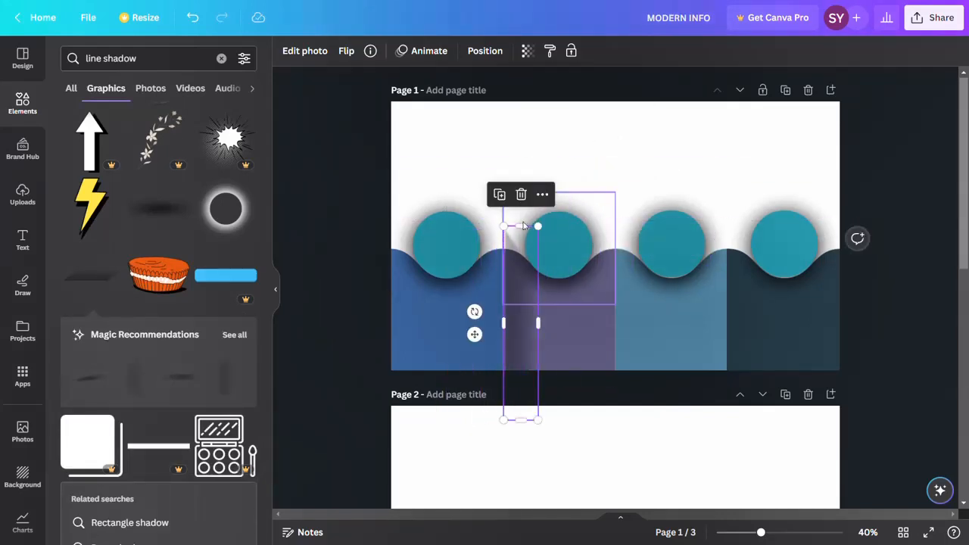
pyautogui.moveTo(522, 226); pyautogui.dragTo(519, 248)
pyautogui.click(489, 199)
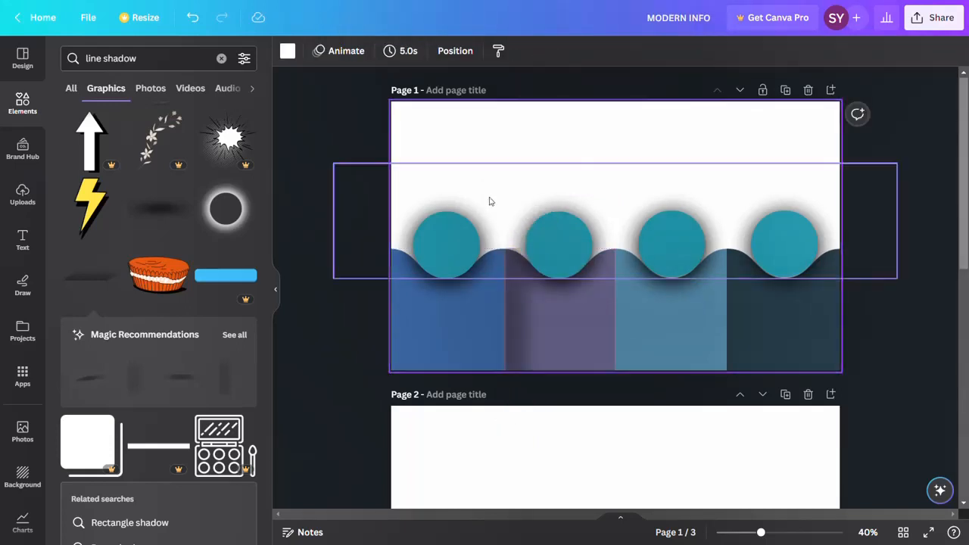
pyautogui.click(518, 265)
pyautogui.click(472, 143)
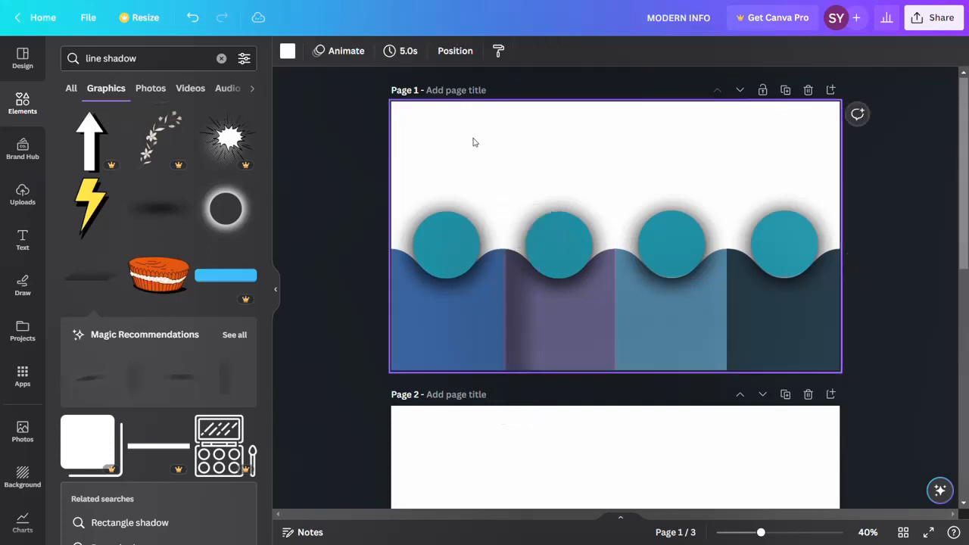
# Narrow the upright shadow strip slightly, keeping it against the second column's left edge.
pyautogui.click(512, 301)
pyautogui.click(514, 344)
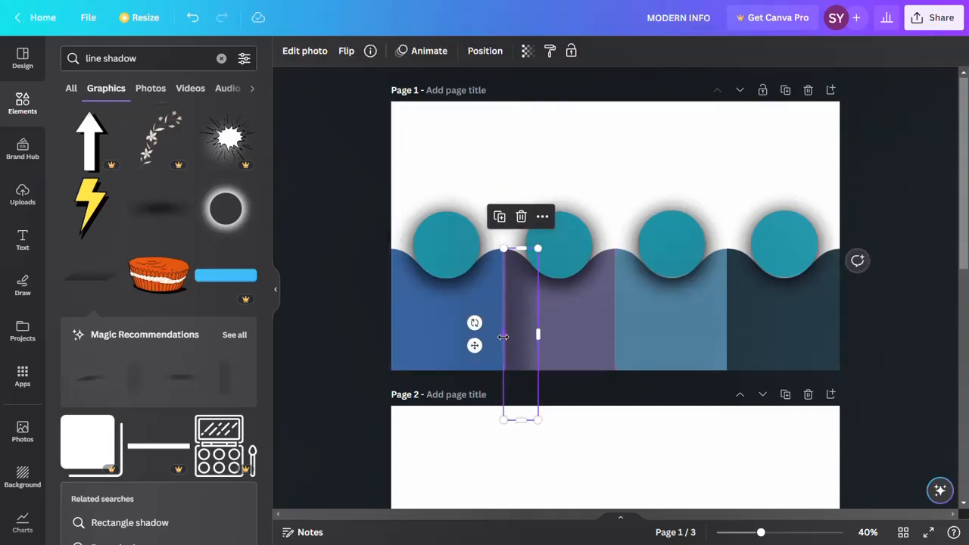
pyautogui.moveTo(503, 336); pyautogui.dragTo(510, 336)
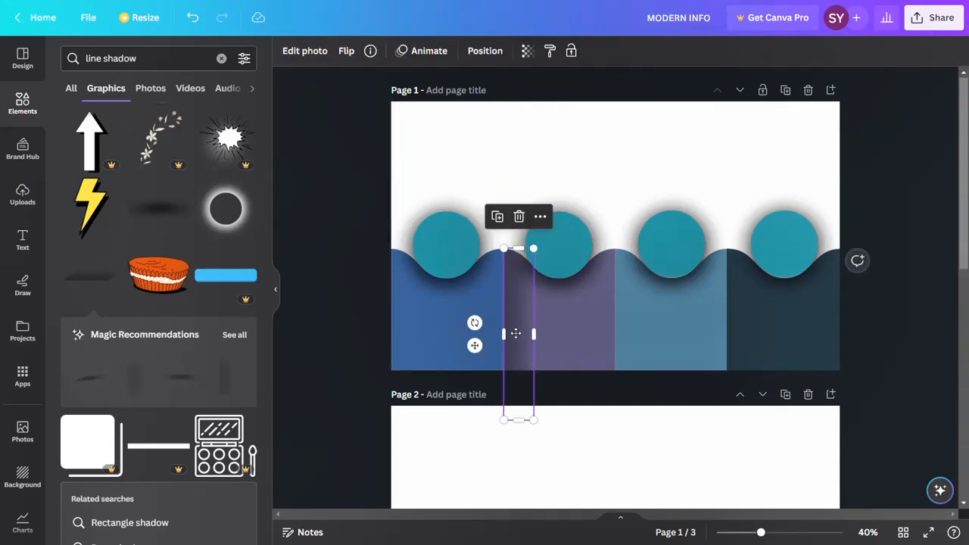
pyautogui.click(344, 196)
# Duplicate the shadow strip onto the left edges of the first, third and fourth columns.
pyautogui.click(514, 296)
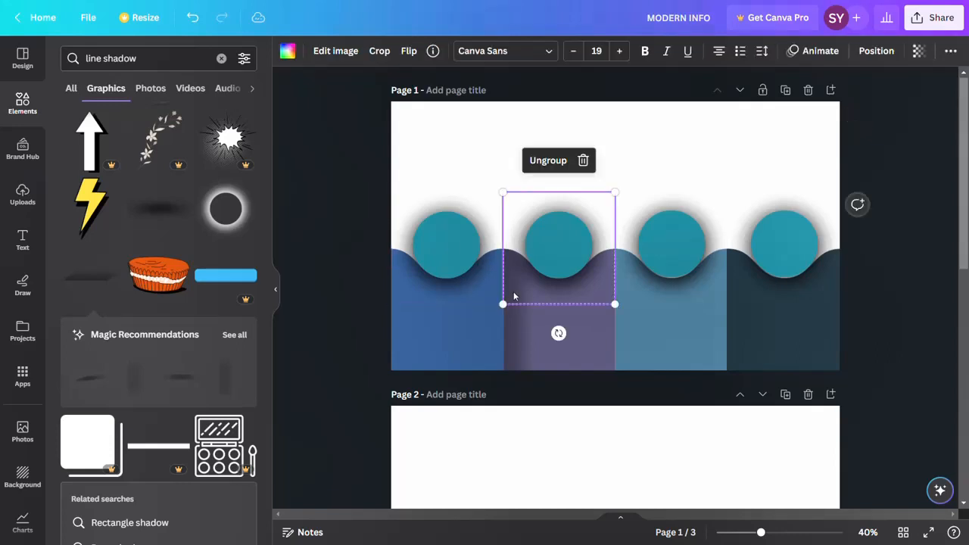
pyautogui.click(514, 345)
pyautogui.moveTo(515, 349); pyautogui.dragTo(744, 311)
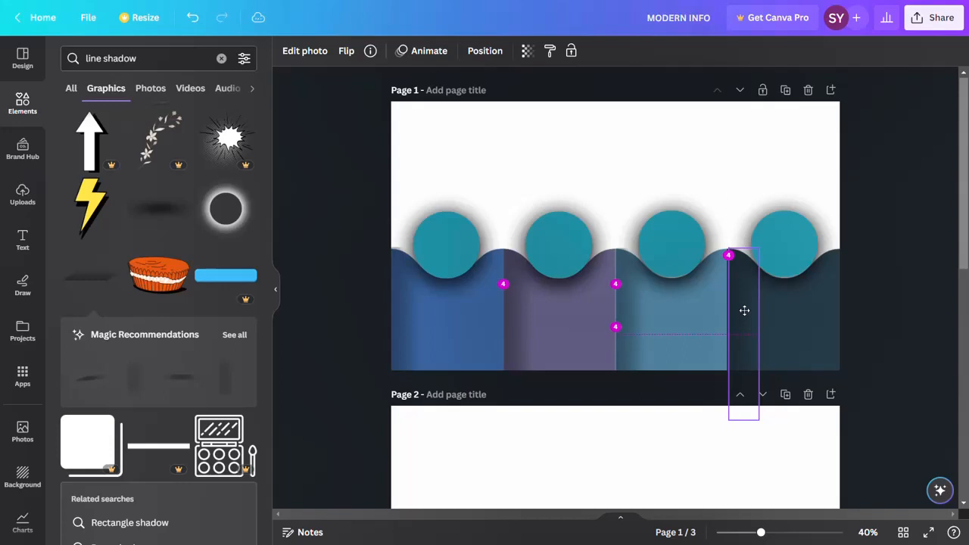
pyautogui.moveTo(745, 315); pyautogui.dragTo(395, 302)
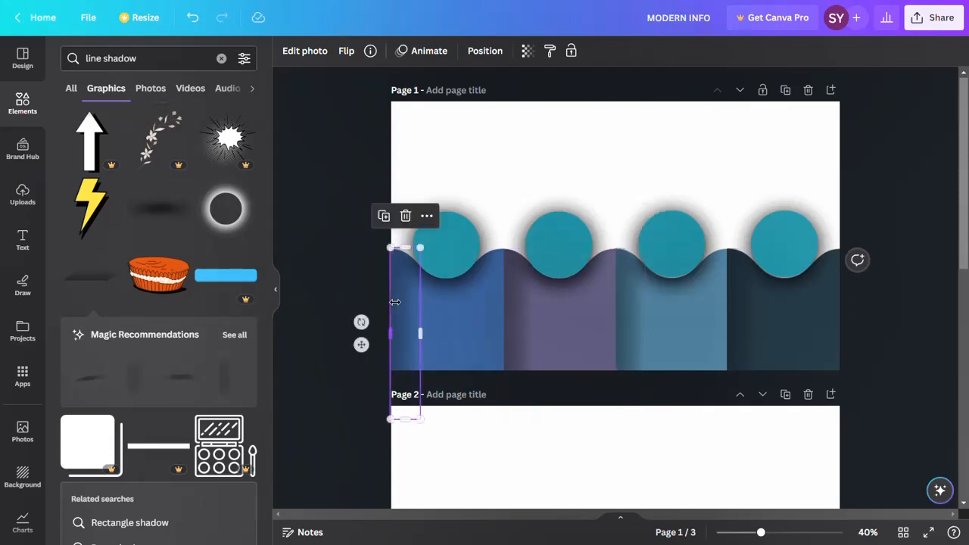
pyautogui.click(332, 262)
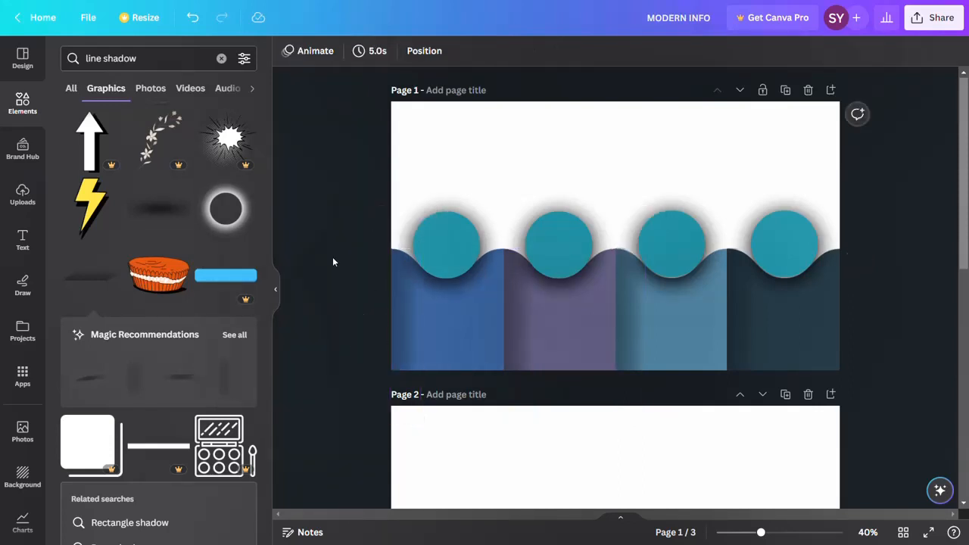
# Add the recently used three-people icon, color it white, and center it in the second circle.
pyautogui.click(6, 110)
pyautogui.click(240, 123)
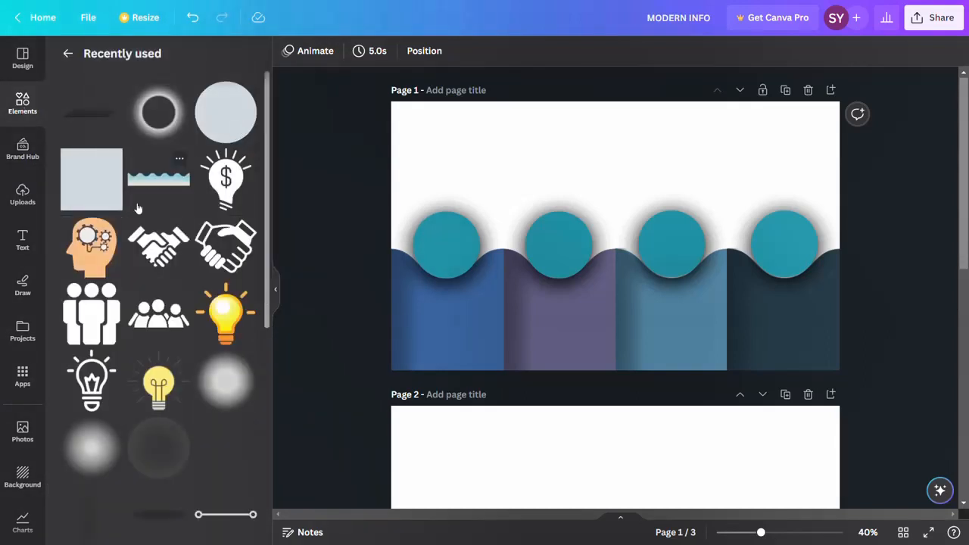
pyautogui.click(102, 322)
pyautogui.click(288, 51)
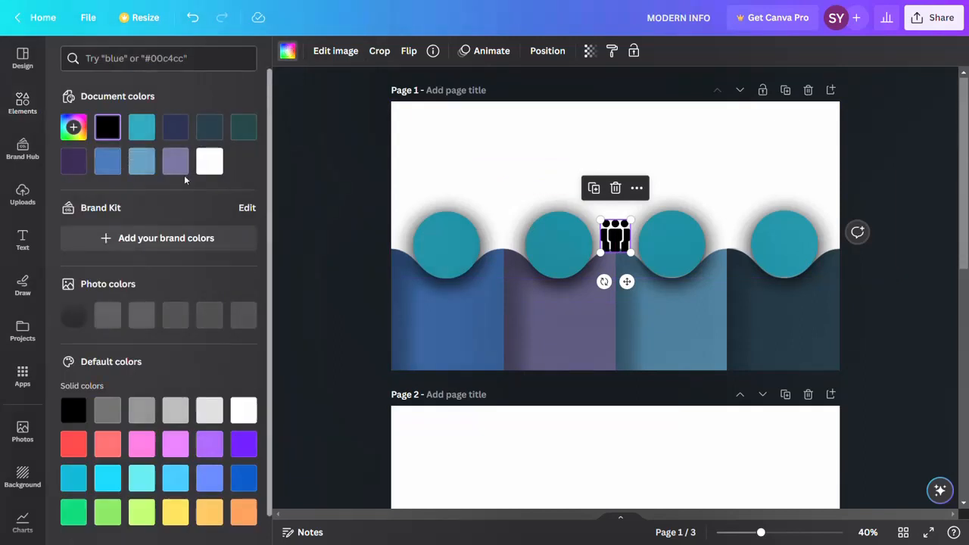
pyautogui.click(210, 160)
pyautogui.moveTo(626, 281); pyautogui.dragTo(569, 291)
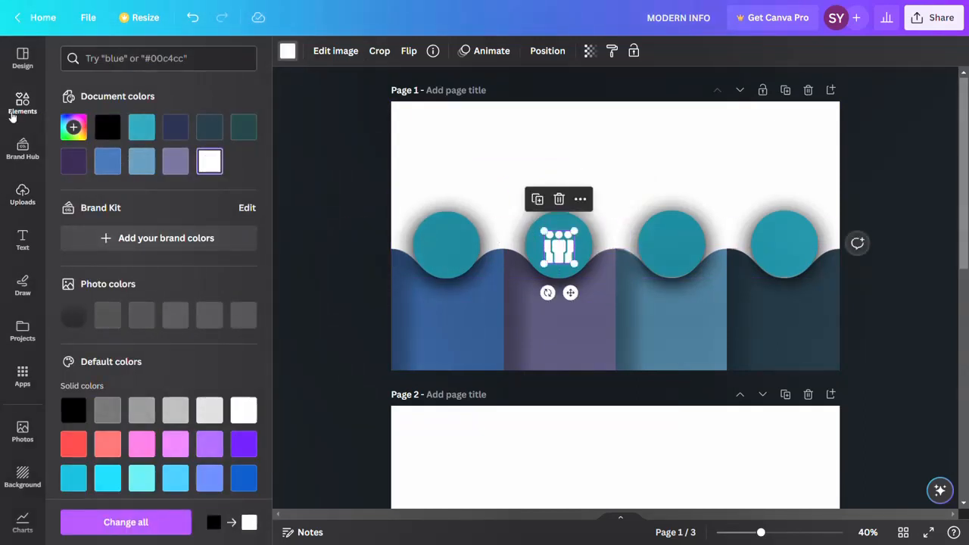
# Add the recently used solid handshake icon to the third circle and the dollar light bulb icon to the first.
pyautogui.click(288, 51)
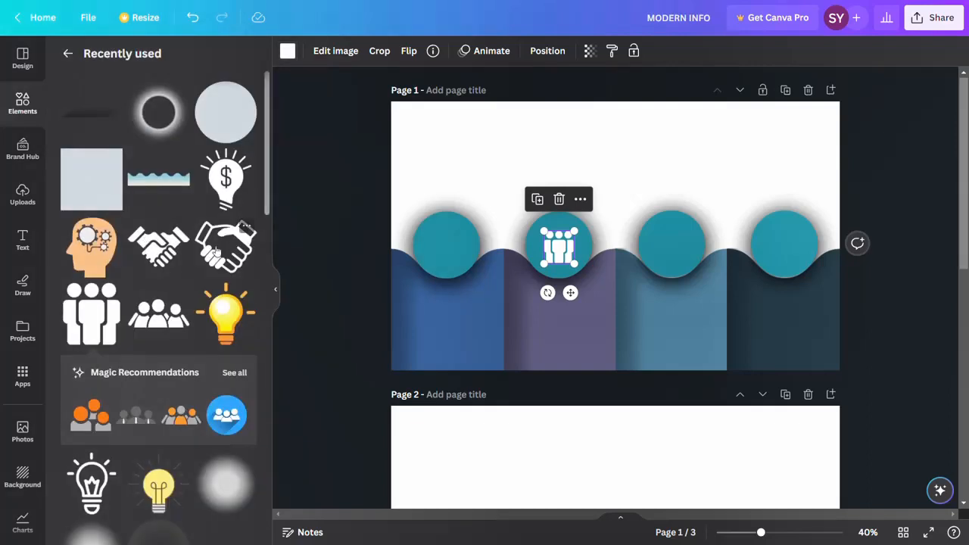
pyautogui.click(155, 259)
pyautogui.moveTo(614, 238); pyautogui.dragTo(667, 242)
pyautogui.click(225, 178)
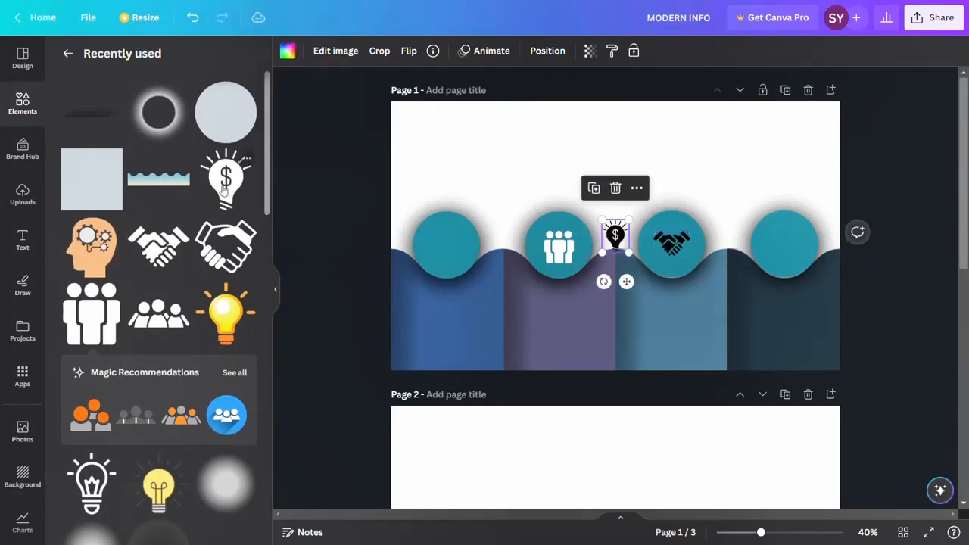
pyautogui.moveTo(621, 289); pyautogui.dragTo(458, 291)
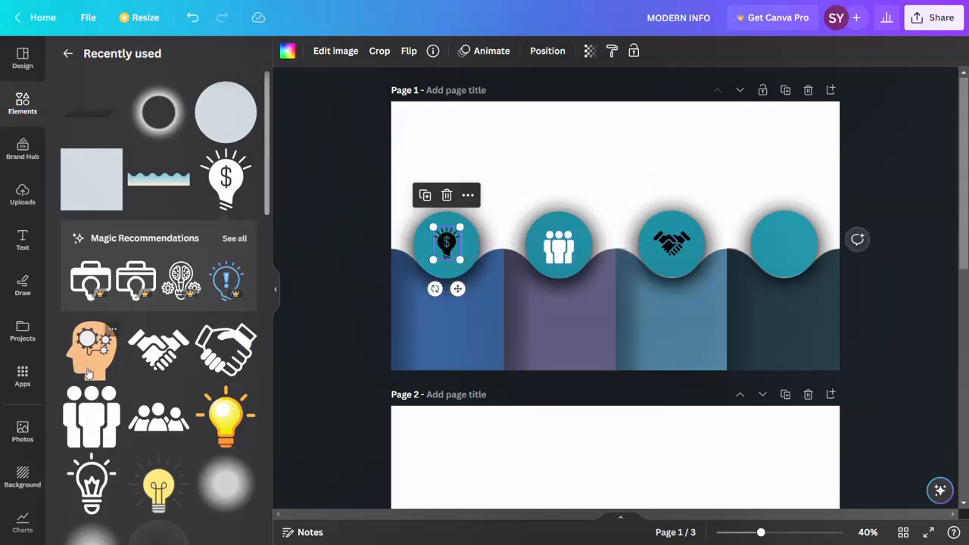
# Find the solid puzzle-pieces icon with the recent "solution icon" graphics search and place it in the fourth circle.
pyautogui.scroll(-3, 89, 372)
pyautogui.scroll(3, 89, 372)
pyautogui.click(66, 54)
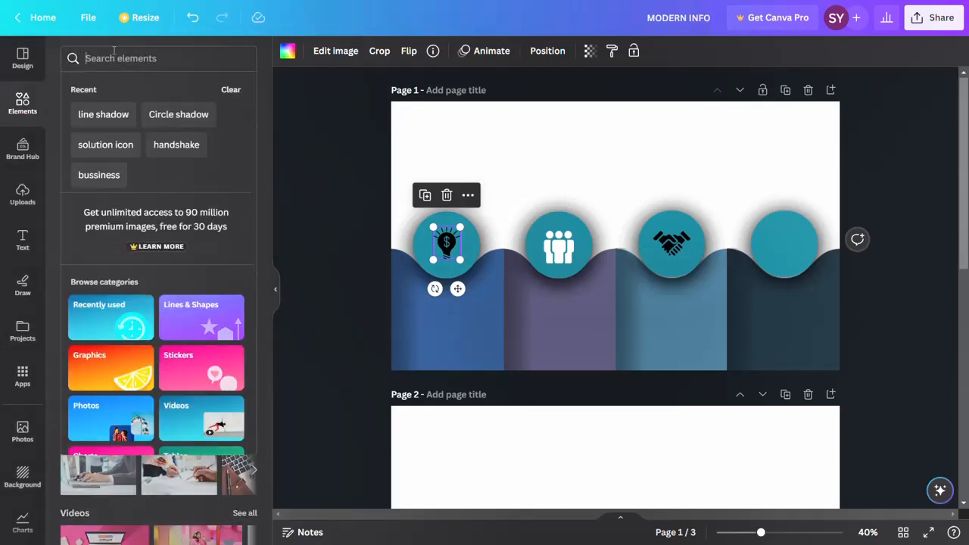
pyautogui.click(129, 148)
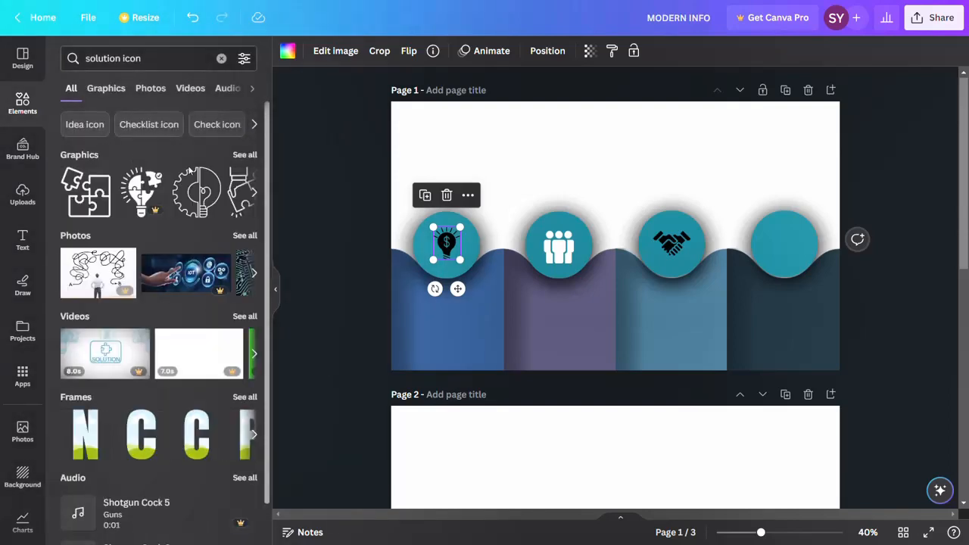
pyautogui.click(245, 155)
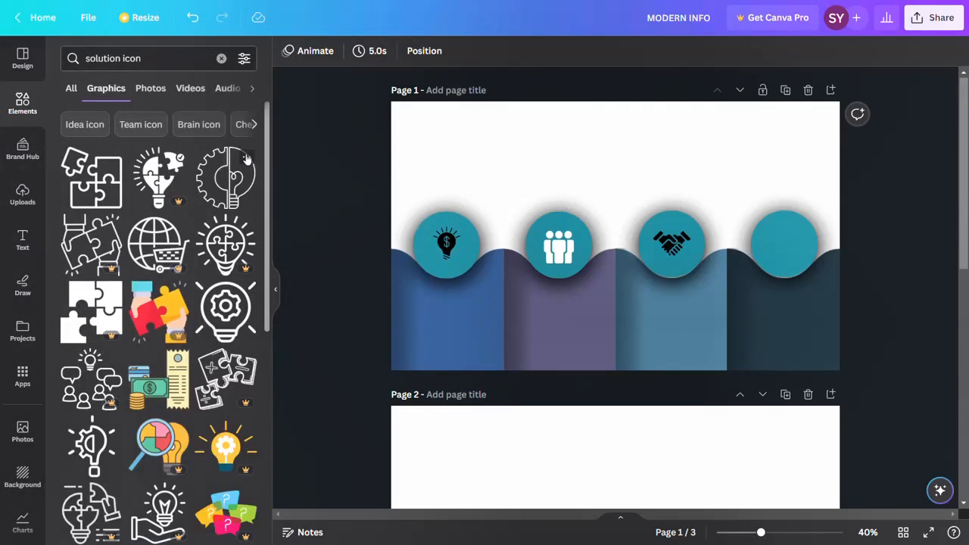
pyautogui.scroll(-5, 123, 275)
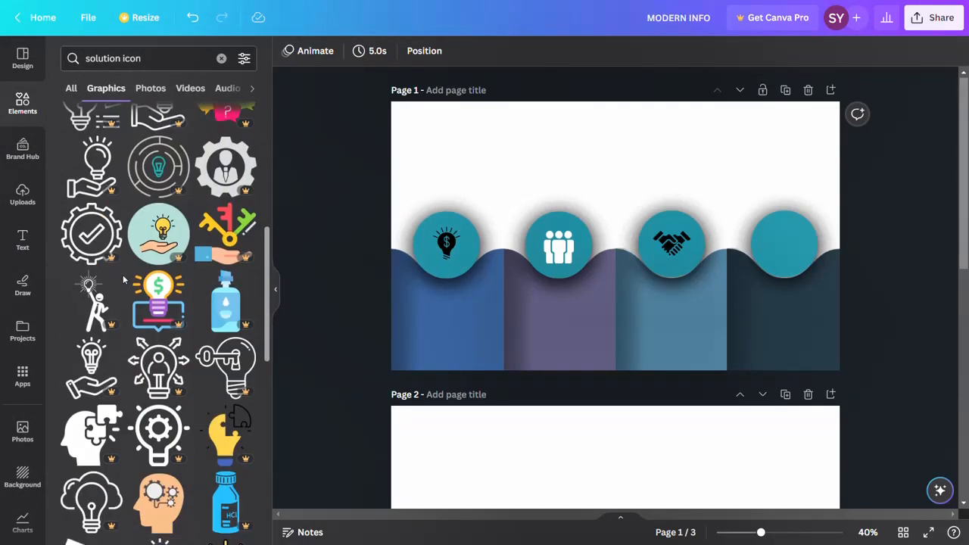
pyautogui.scroll(-3, 124, 280)
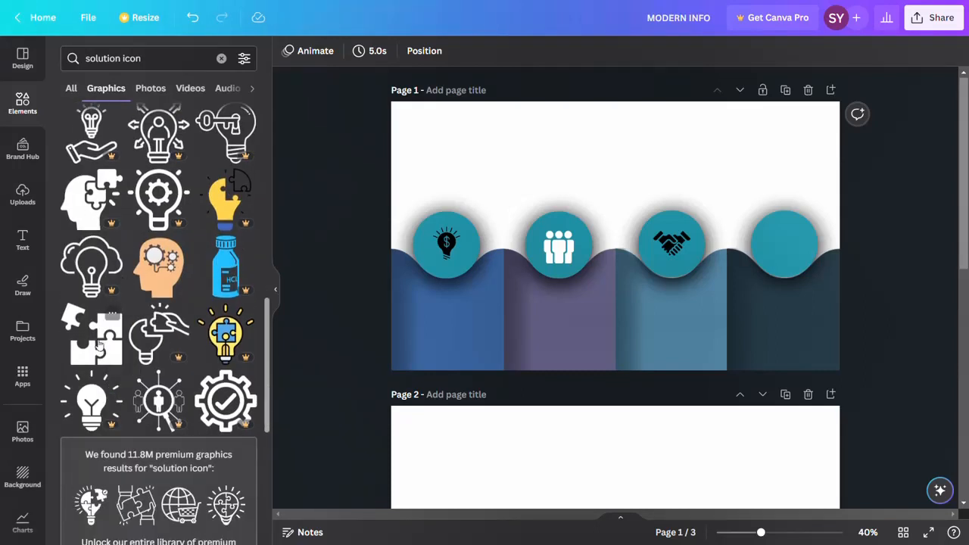
pyautogui.click(99, 344)
pyautogui.moveTo(566, 203); pyautogui.dragTo(787, 255)
# Color the puzzle, handshake and dollar light bulb icons white (#ffffff).
pyautogui.click(287, 50)
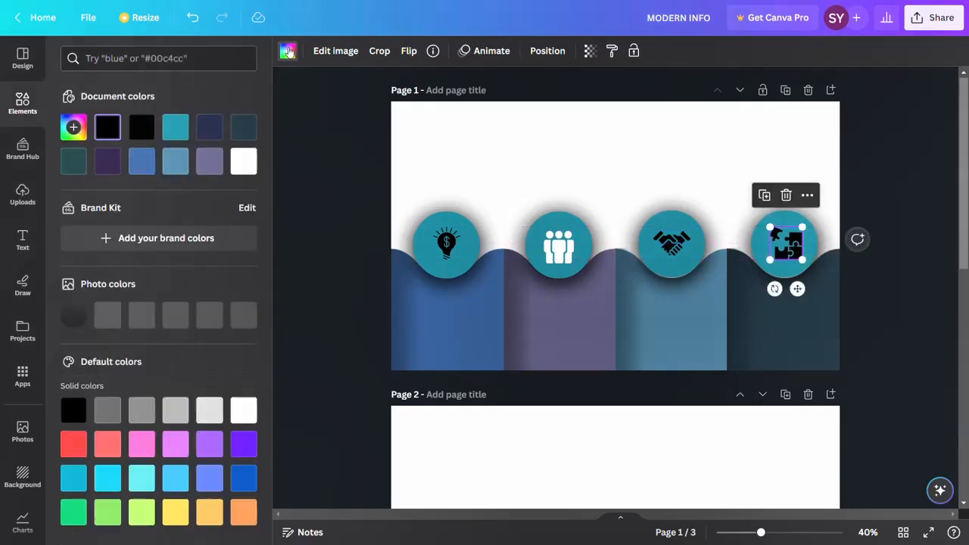
pyautogui.click(244, 161)
pyautogui.click(667, 250)
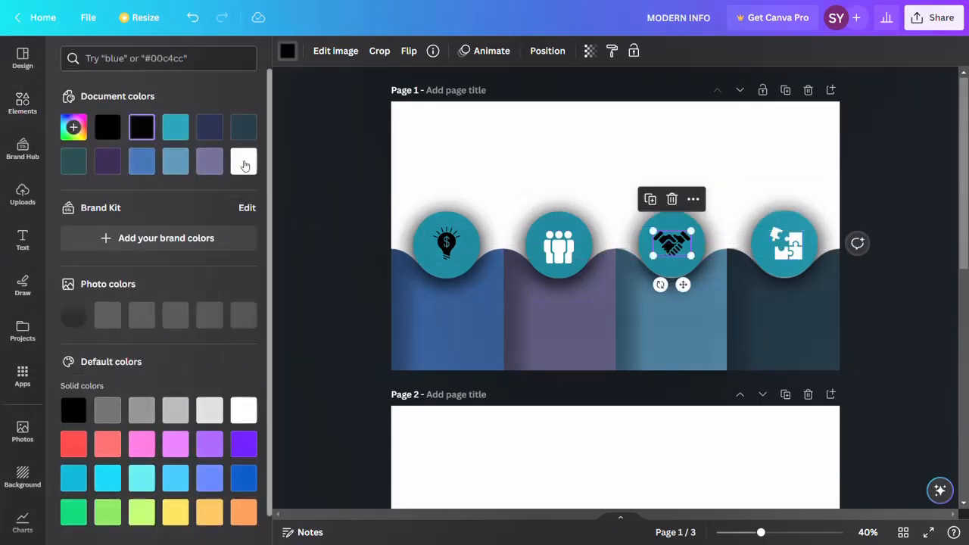
pyautogui.click(244, 162)
pyautogui.click(445, 236)
pyautogui.click(246, 163)
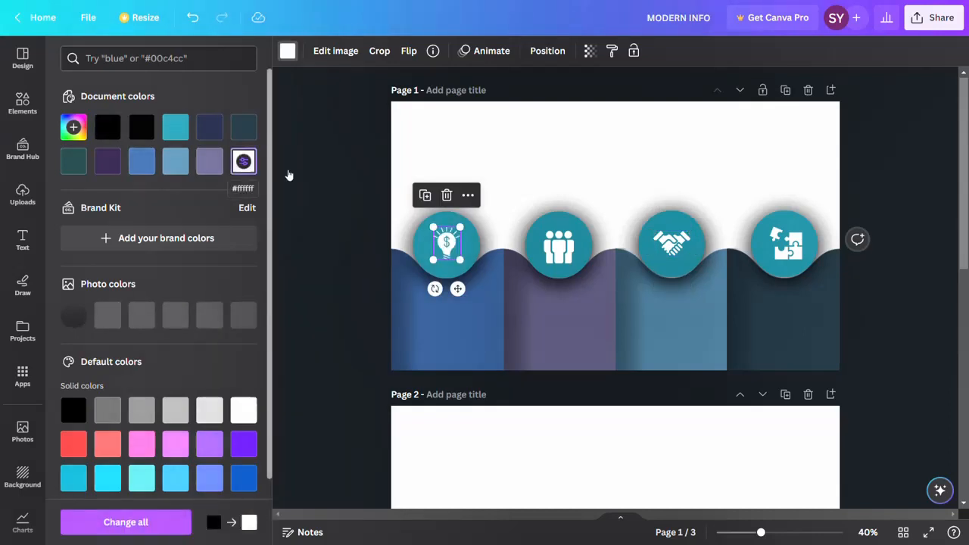
# Add a heading text box to the slide reading "CREATIVE".
pyautogui.click(332, 134)
pyautogui.click(331, 134)
pyautogui.click(106, 224)
pyautogui.write('CT')
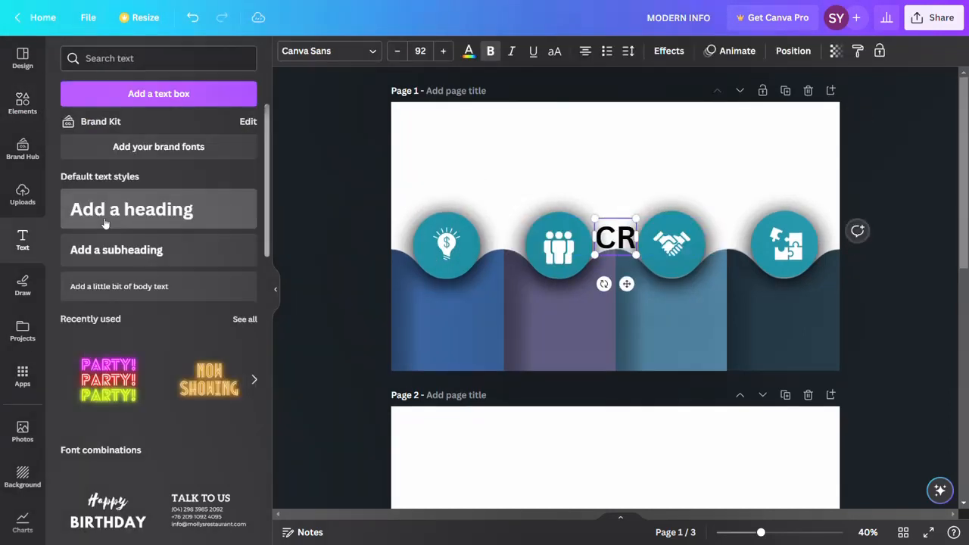
pyautogui.write('EATIVE')
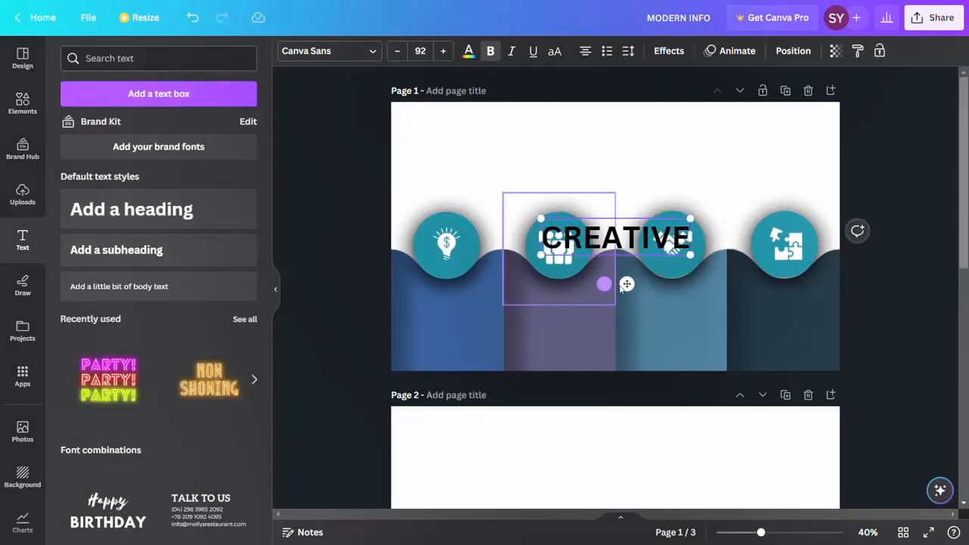
# Shrink the CREATIVE heading to size 39.4, center it below the first circle, and set its font to Alegreya Sans SC Black.
pyautogui.moveTo(627, 284); pyautogui.dragTo(493, 333)
pyautogui.moveTo(553, 269); pyautogui.dragTo(469, 289)
pyautogui.moveTo(447, 334); pyautogui.dragTo(453, 332)
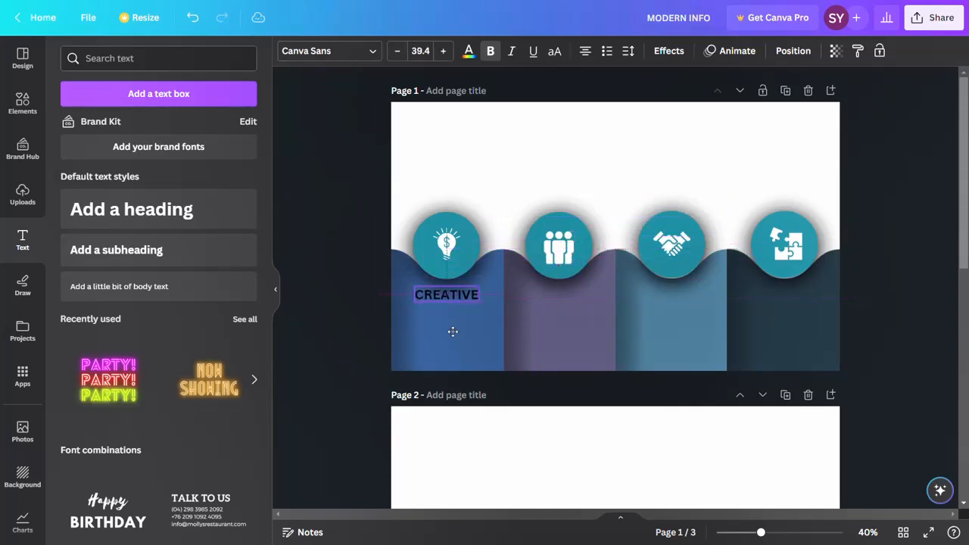
pyautogui.click(342, 50)
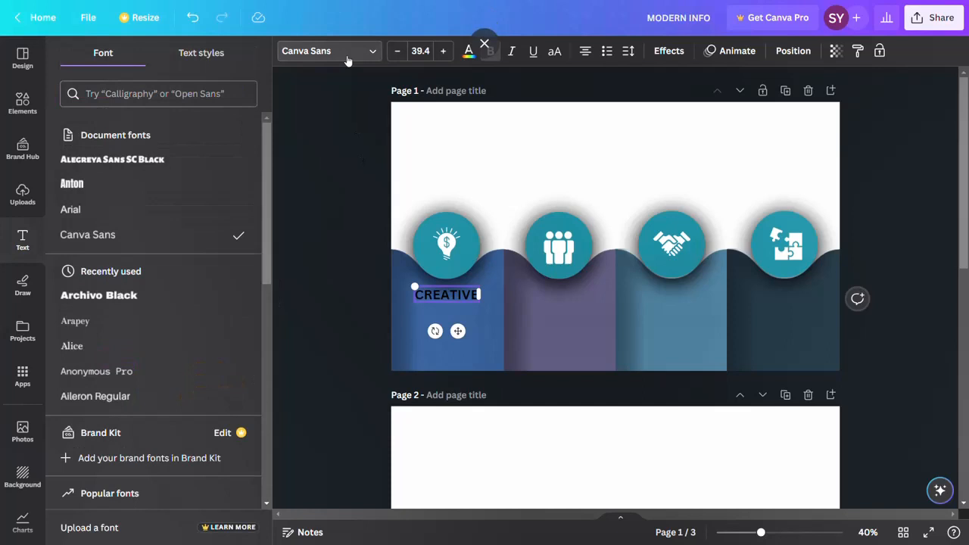
pyautogui.click(168, 162)
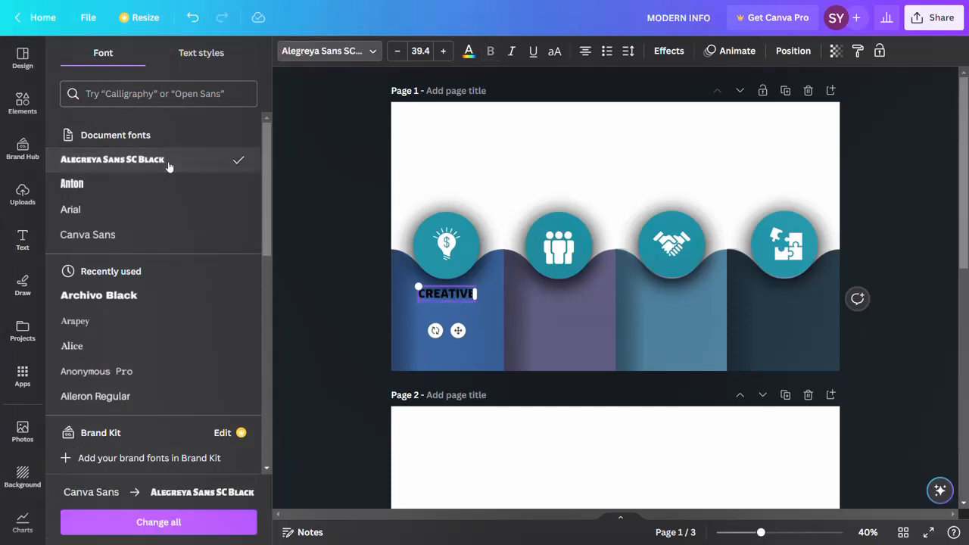
# Duplicate the CREATIVE heading below the second circle and change the copy's text to "TEAMWORK".
pyautogui.moveTo(458, 330); pyautogui.dragTo(569, 332)
pyautogui.click(476, 323)
pyautogui.click(463, 297)
pyautogui.hotkey('ctrl', 'd')
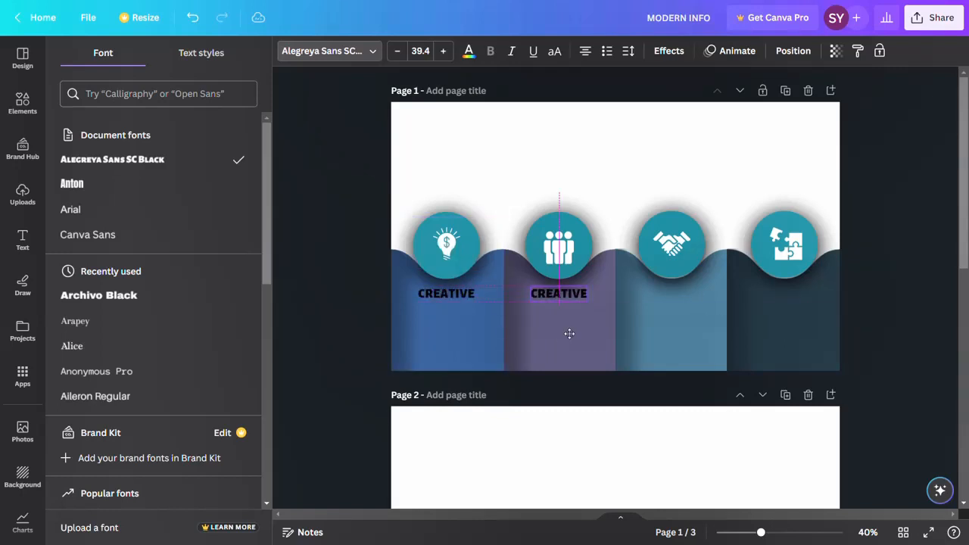
pyautogui.click(570, 334)
pyautogui.doubleClick(580, 293)
pyautogui.write('TEAMWORK')
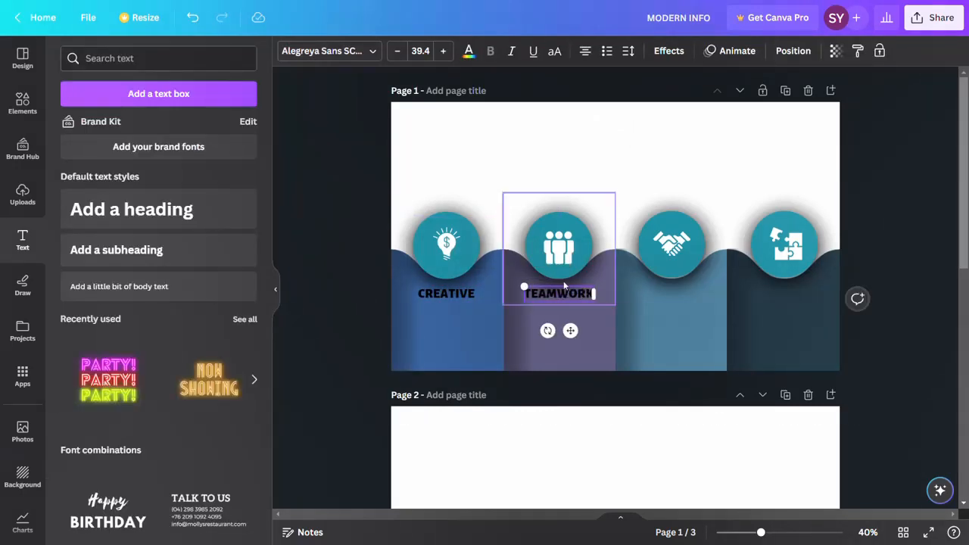
# Place another copy of the CREATIVE heading below the third circle and change its text to "BUSSINESS".
pyautogui.click(657, 299)
pyautogui.hotkey('ctrl', 'v')
pyautogui.moveTo(463, 336); pyautogui.dragTo(682, 334)
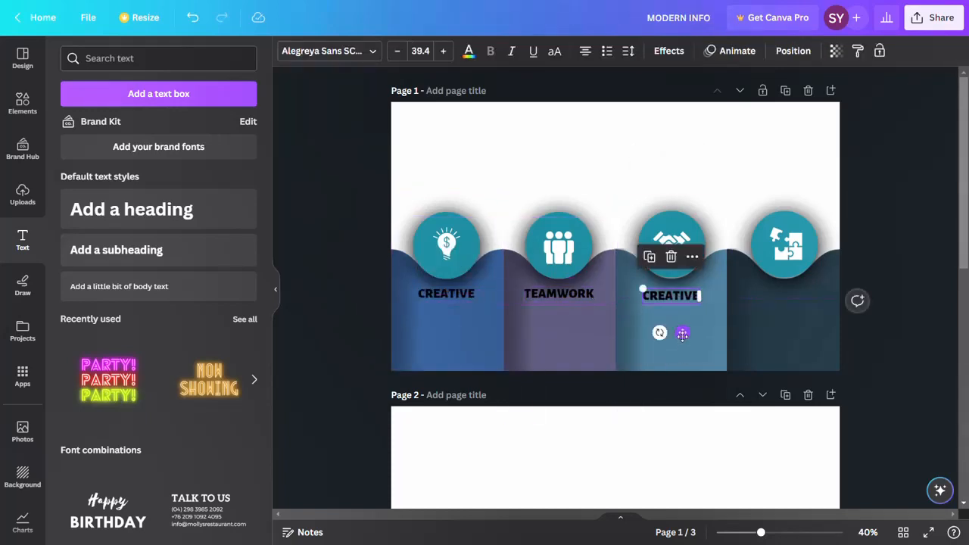
pyautogui.doubleClick(697, 296)
pyautogui.write('BESE')
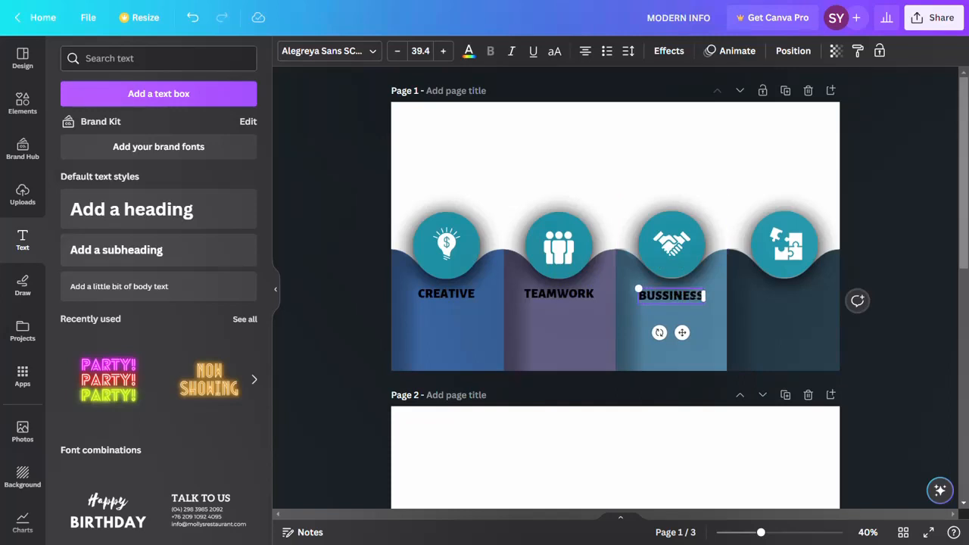
pyautogui.moveTo(682, 333); pyautogui.dragTo(683, 333)
# Place a further copy of the CREATIVE heading below the fourth circle and change its text to "SOLUTIONS".
pyautogui.click(465, 288)
pyautogui.moveTo(465, 287); pyautogui.dragTo(469, 293)
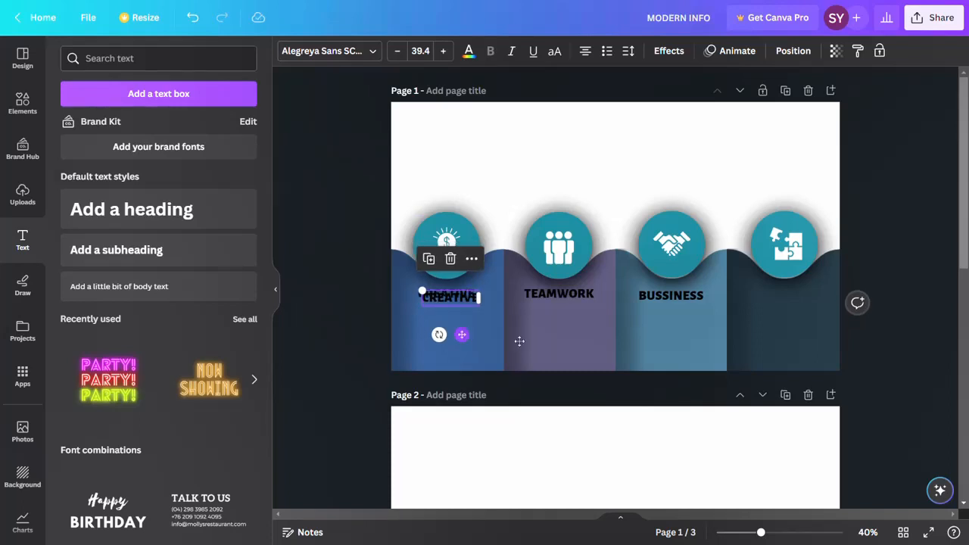
pyautogui.moveTo(520, 341); pyautogui.dragTo(798, 334)
pyautogui.doubleClick(813, 298)
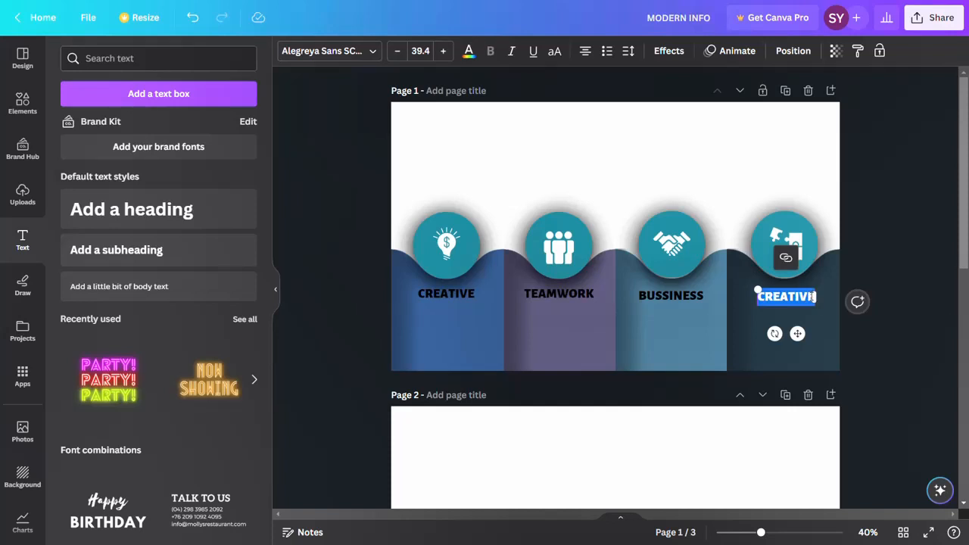
pyautogui.write('SOLUTIONS')
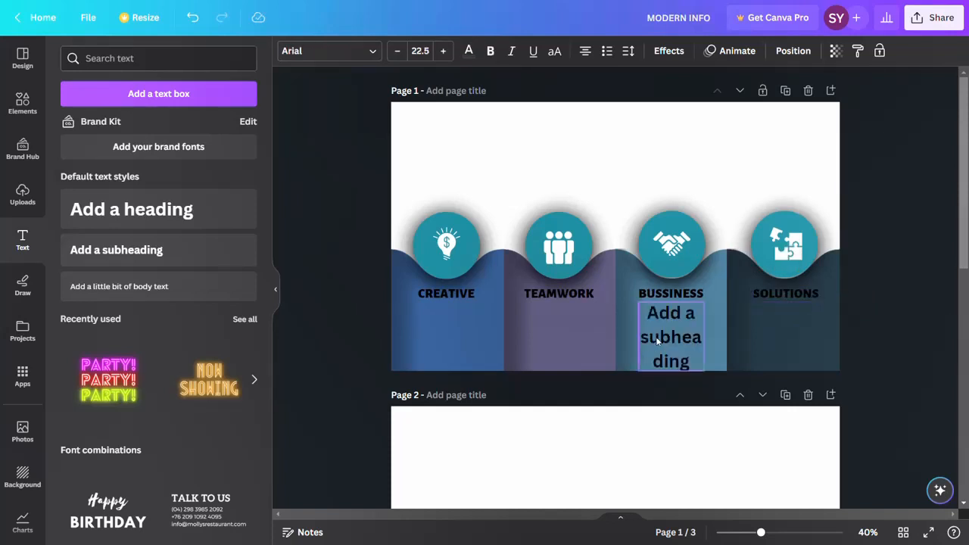
# Paste the Lorem ipsum paragraph over the subheading placeholder, shrink it to size 19.5, and place it under the CREATIVE heading.
pyautogui.click(661, 337)
pyautogui.doubleClick(662, 338)
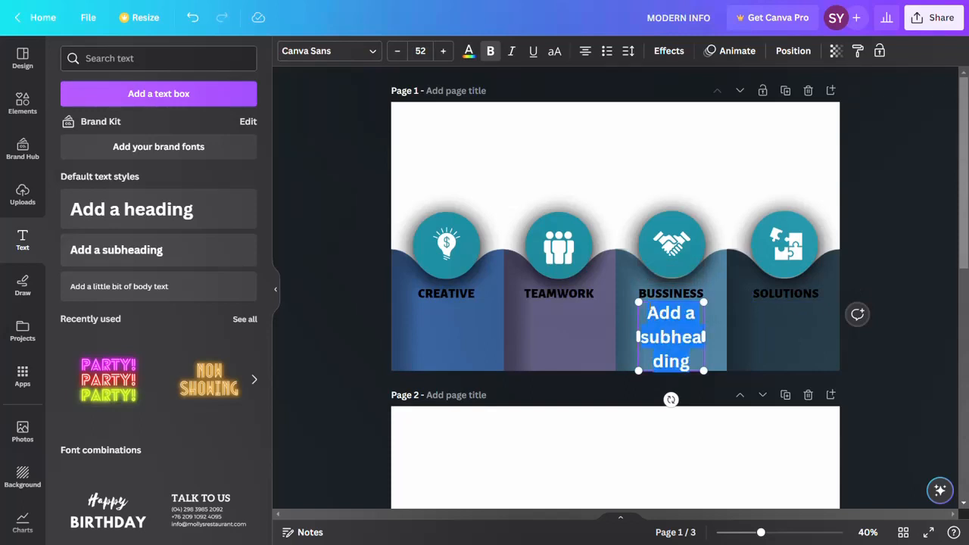
pyautogui.hotkey('ctrl', 'v')
pyautogui.moveTo(636, 440); pyautogui.dragTo(495, 442)
pyautogui.moveTo(703, 385); pyautogui.dragTo(684, 386)
pyautogui.moveTo(685, 468); pyautogui.dragTo(466, 342)
pyautogui.click(607, 371)
# Open the font choices for the Lorem ipsum paragraph under the CREATIVE heading.
pyautogui.click(446, 296)
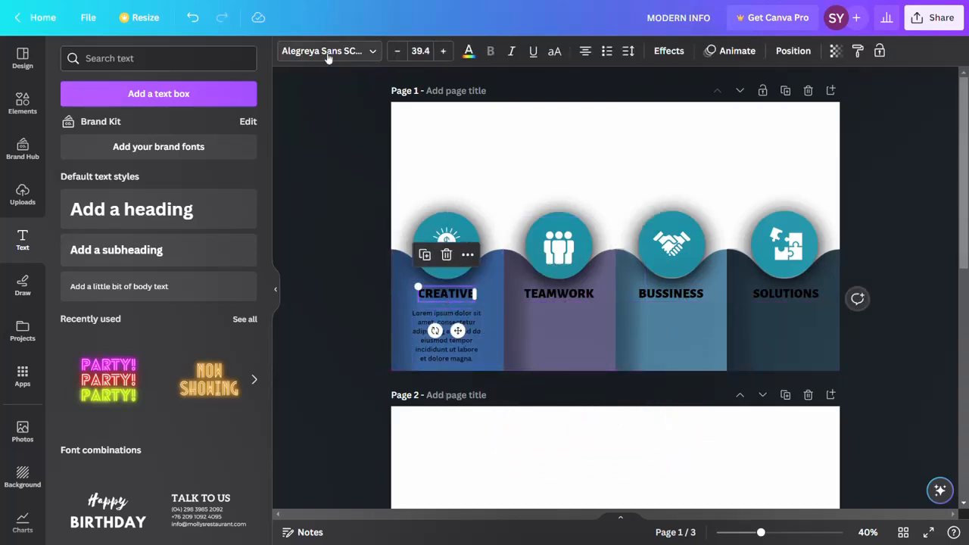
pyautogui.click(322, 50)
pyautogui.click(412, 327)
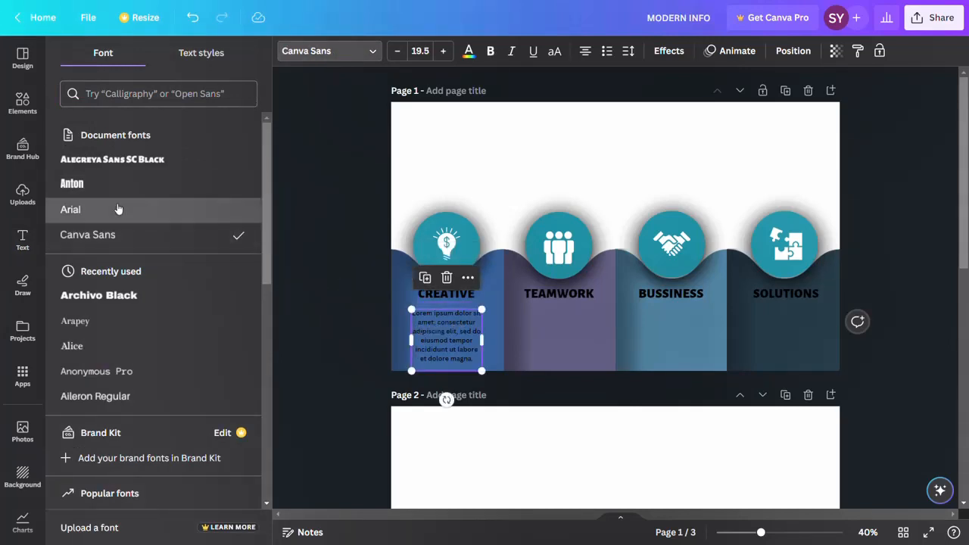